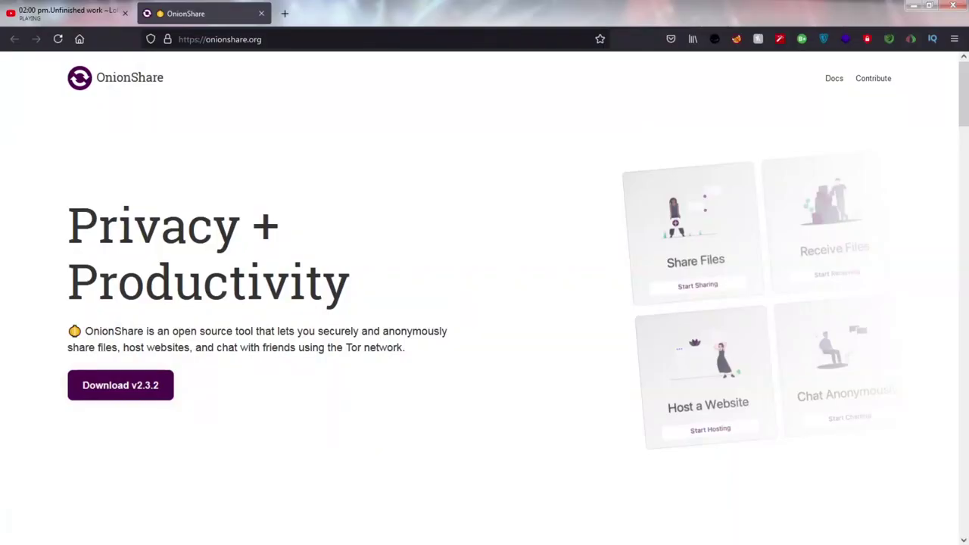
# Look through the OnionShare homepage, covering the downloads, features, supported operating systems and footer, and return to its beginning.
pyautogui.scroll(-5, 242, 385)
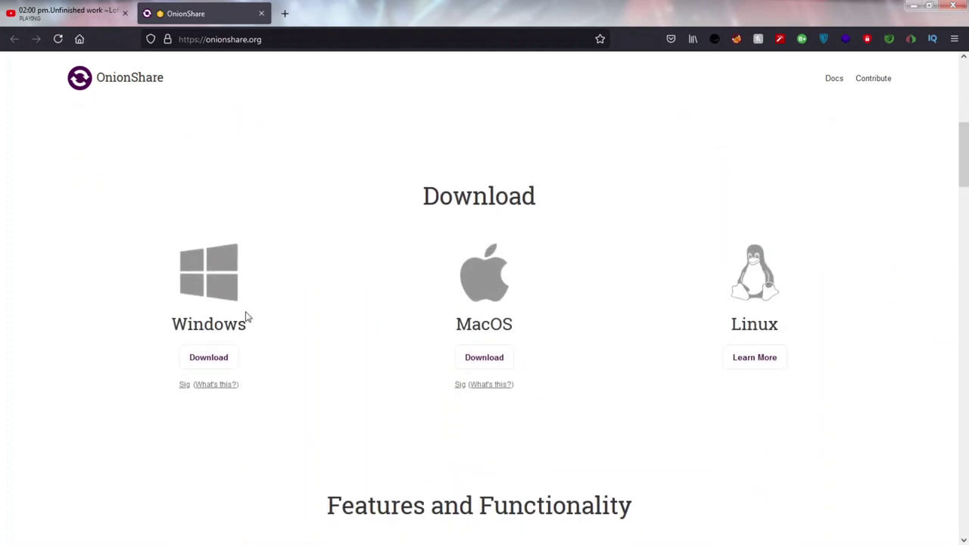
pyautogui.scroll(-4, 238, 351)
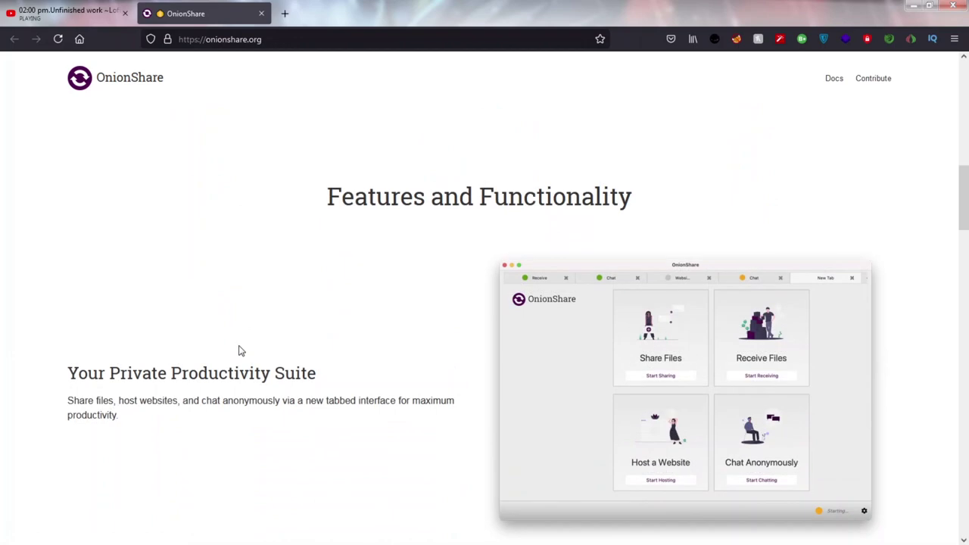
pyautogui.scroll(-5, 238, 351)
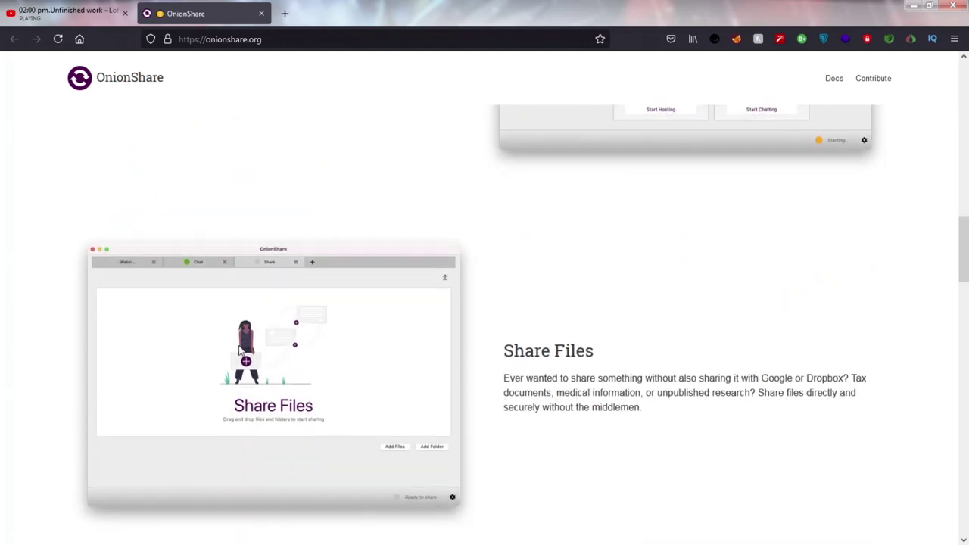
pyautogui.scroll(-5, 239, 350)
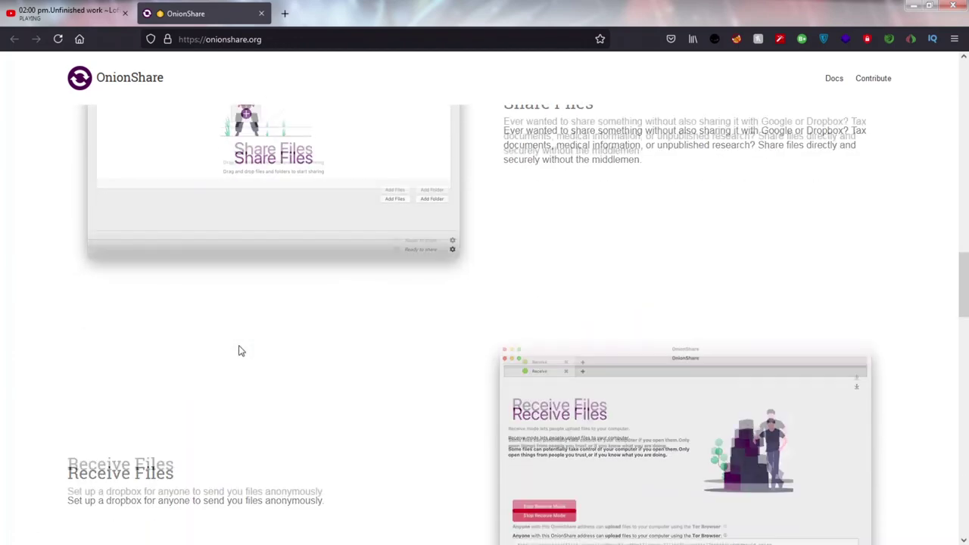
pyautogui.scroll(-6, 238, 350)
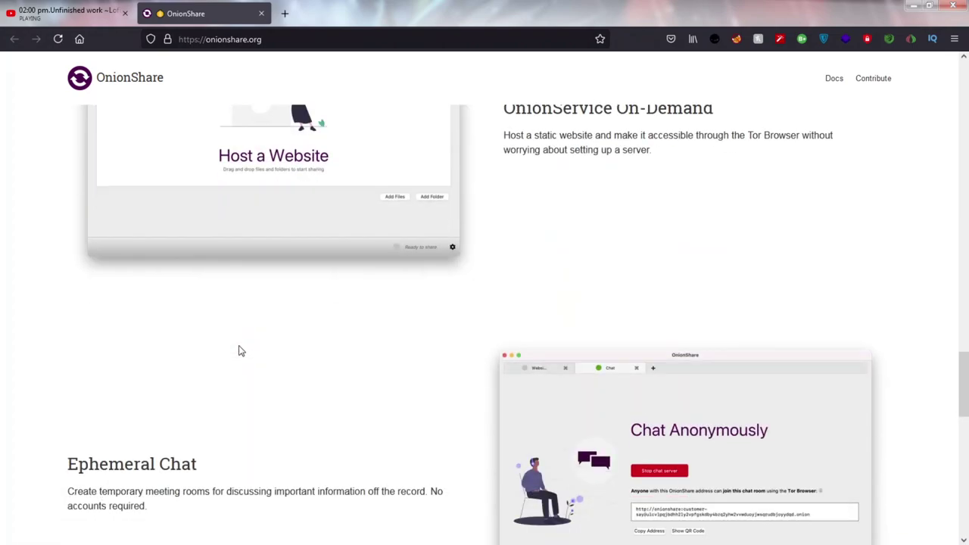
pyautogui.scroll(-6, 238, 350)
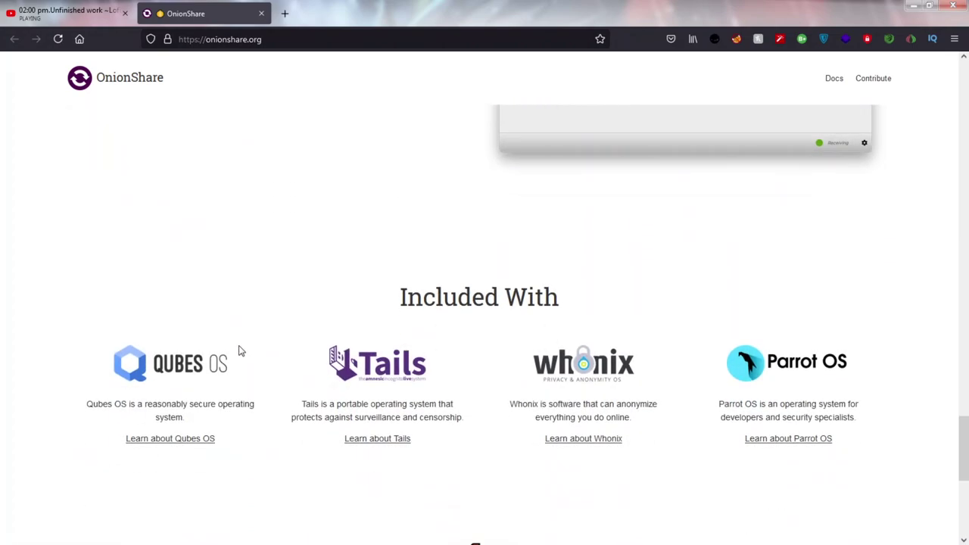
pyautogui.scroll(-4, 238, 351)
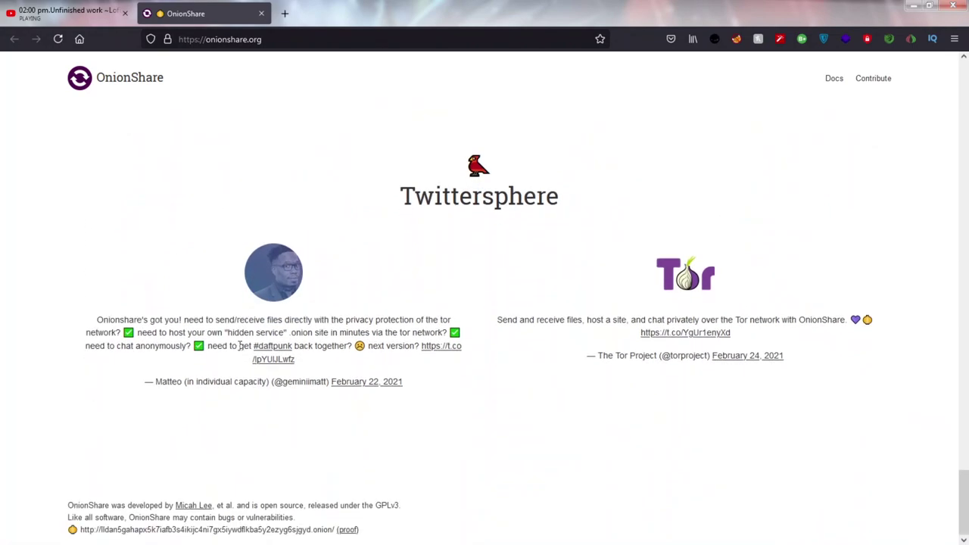
pyautogui.scroll(15, 239, 348)
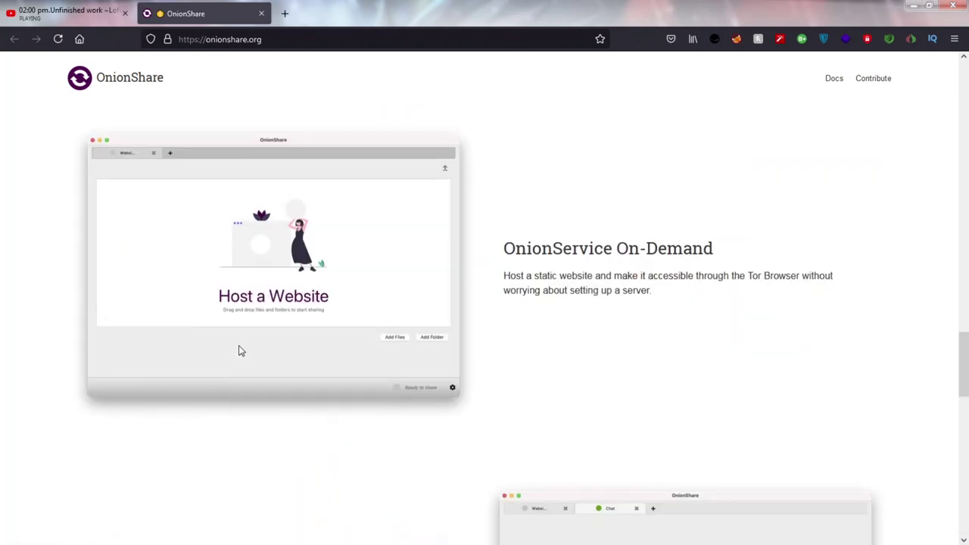
pyautogui.scroll(15, 239, 350)
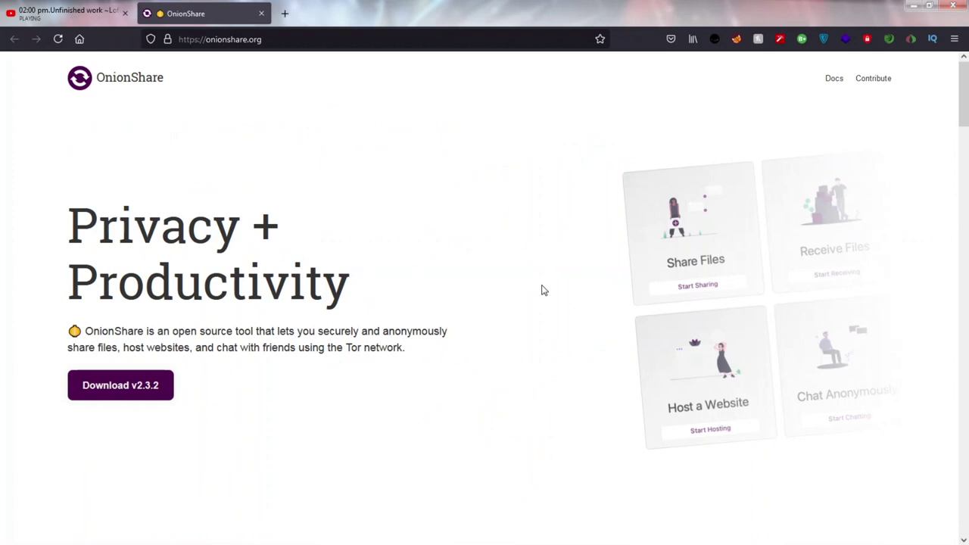
# Download the Windows installer OnionShare-2.3.2.msi, and open the Linux installation instructions on the OnionShare site.
pyautogui.scroll(-5, 542, 290)
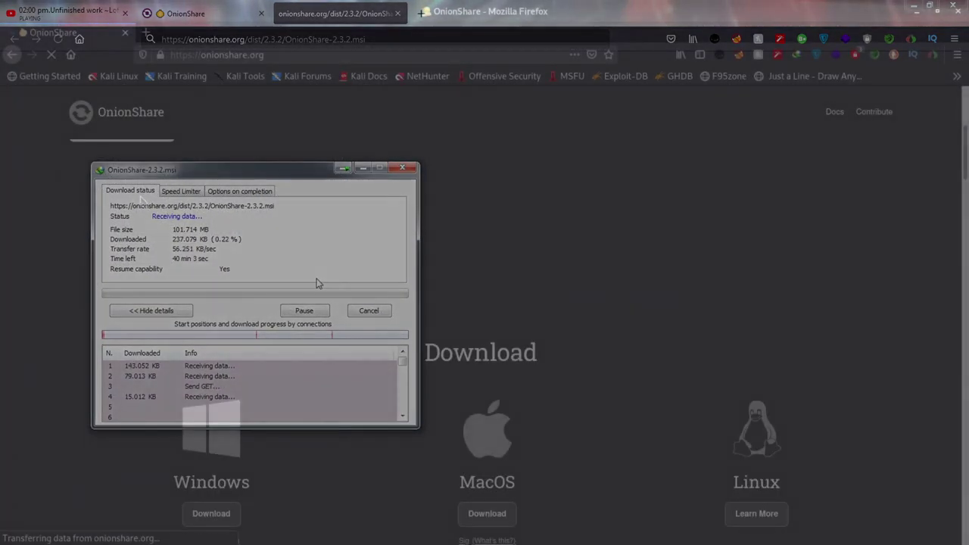
pyautogui.scroll(-3, 742, 311)
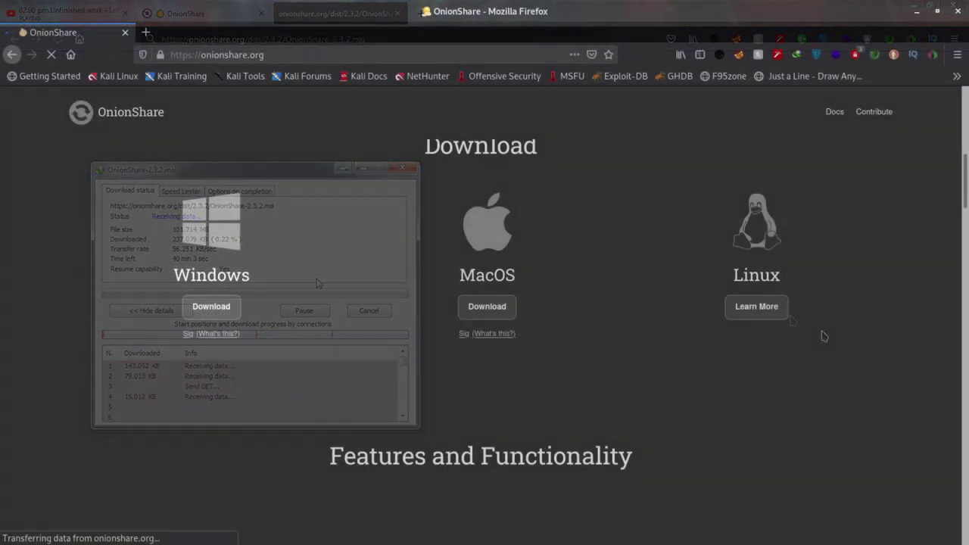
pyautogui.click(742, 312)
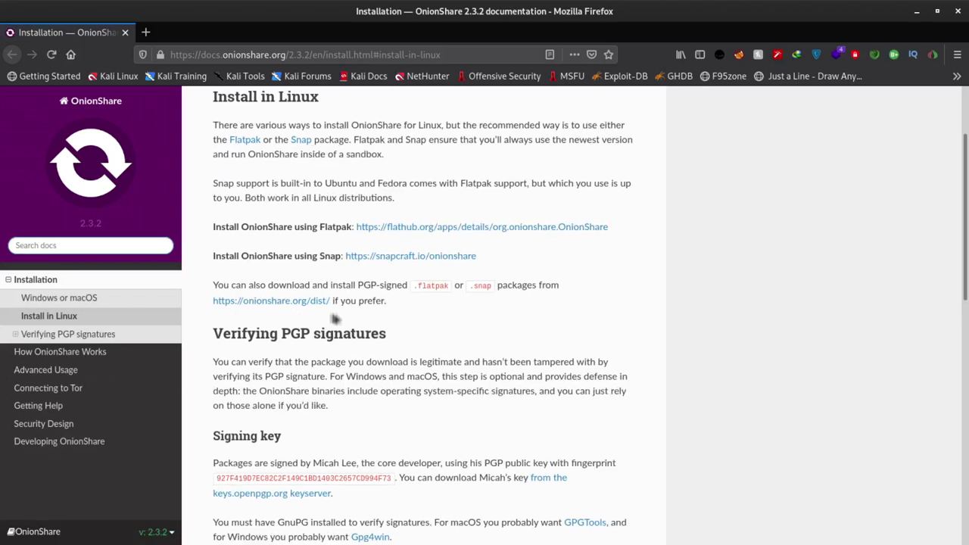
# Open the onionshare.org/dist/ index in a new tab and save onionshare_2.3.2_amd64.snap from its 2.3.2 folder.
pyautogui.rightClick(277, 301)
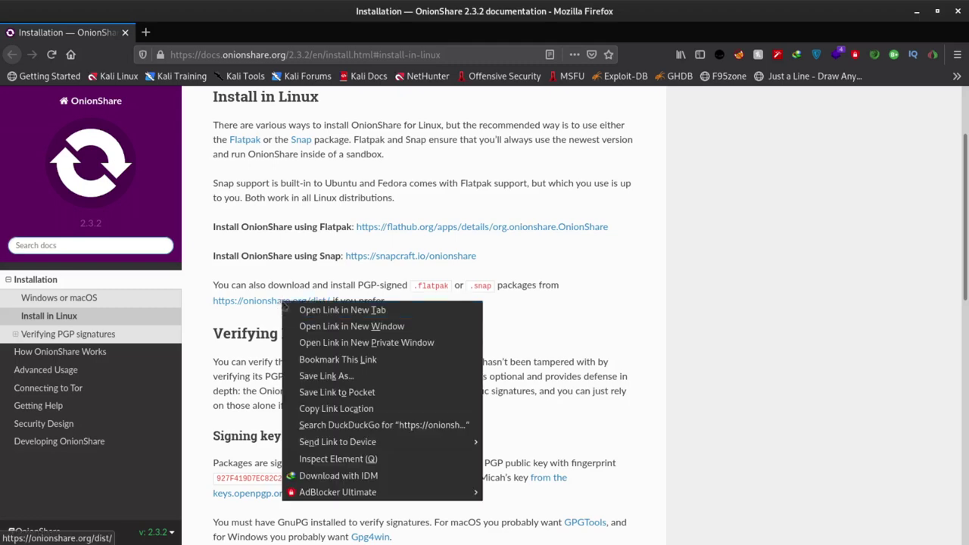
pyautogui.click(348, 308)
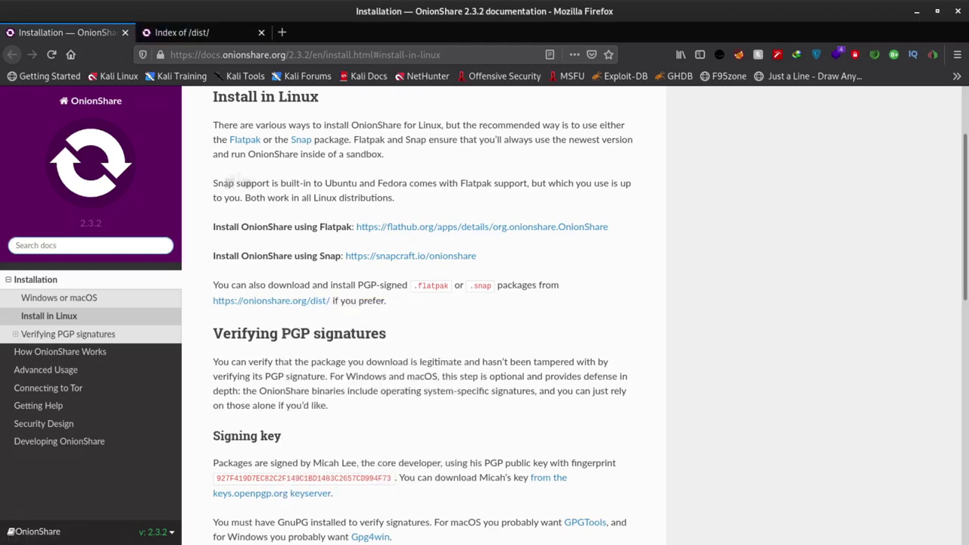
pyautogui.click(189, 32)
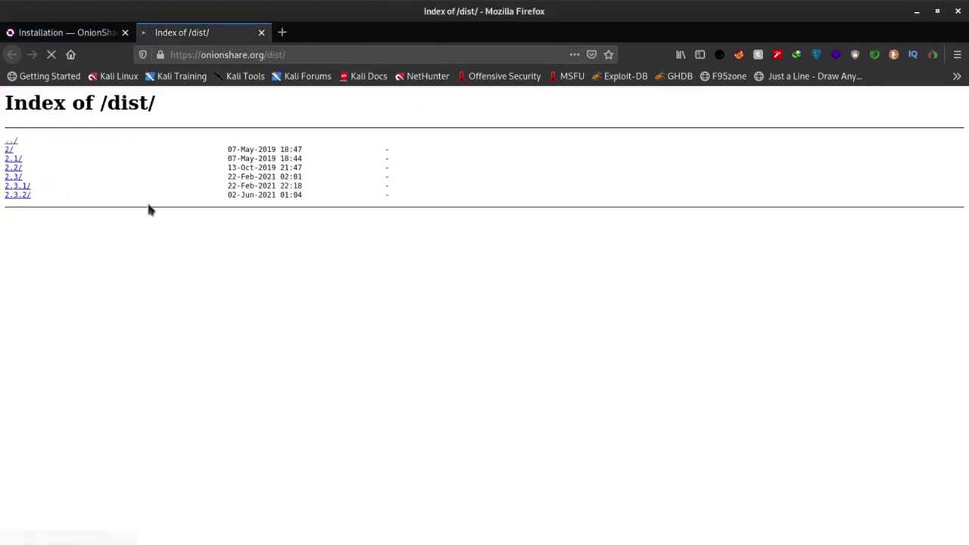
pyautogui.click(13, 195)
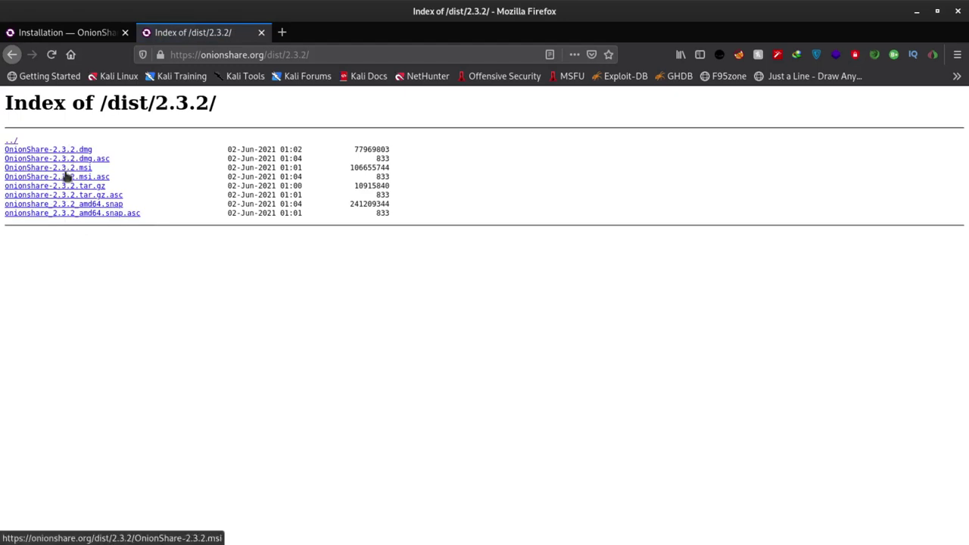
pyautogui.click(59, 204)
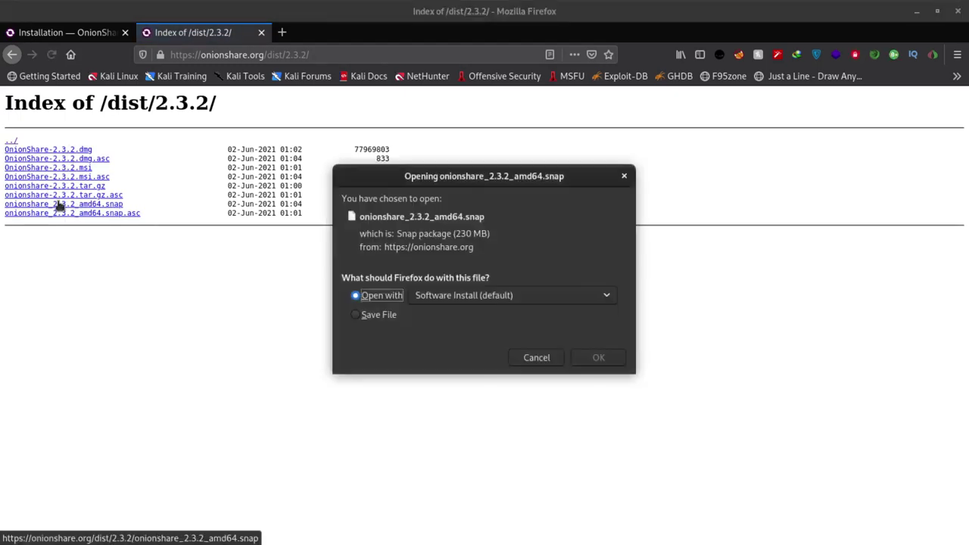
pyautogui.press('Down')
pyautogui.press('Return')
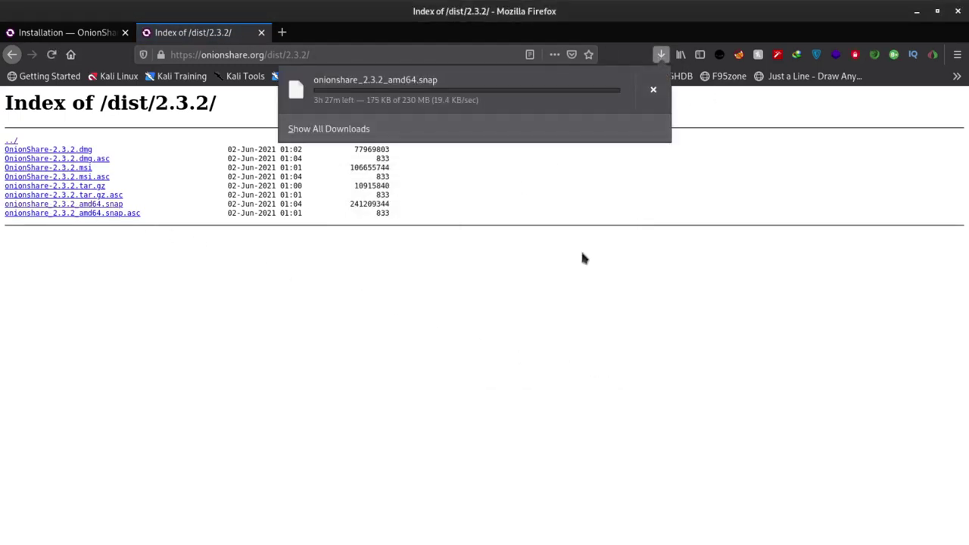
# Switch to the software centre, search for "onionshare" and open the OnionShare application page.
pyautogui.click(183, 256)
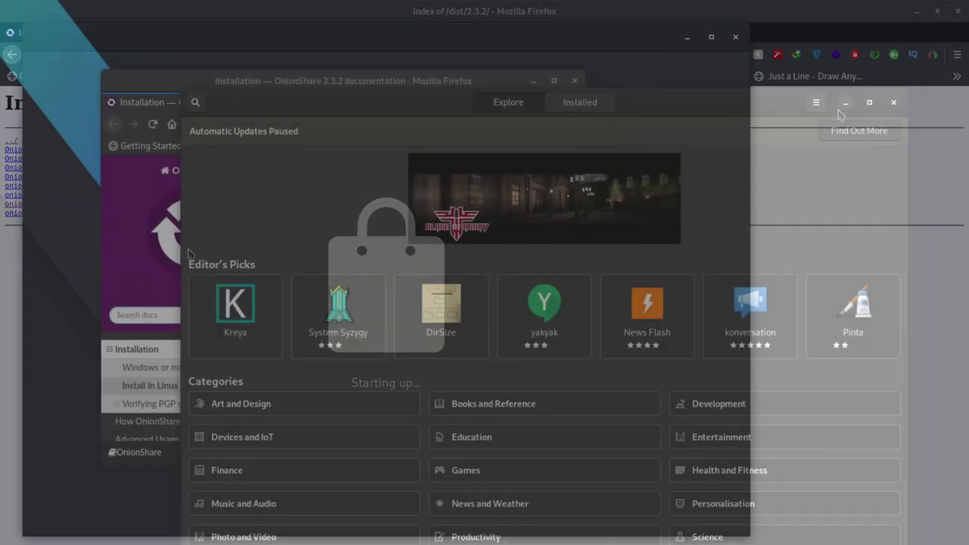
pyautogui.click(195, 102)
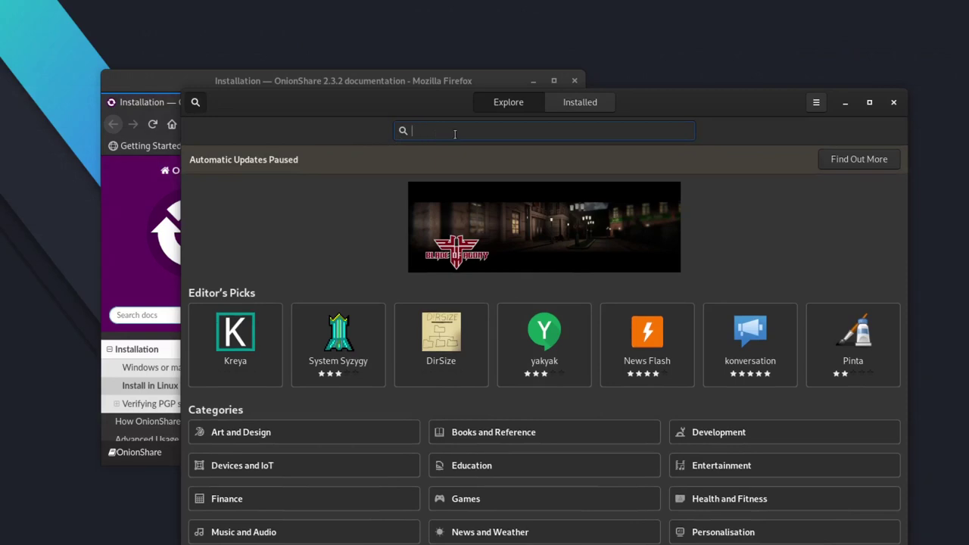
pyautogui.write('onionshare')
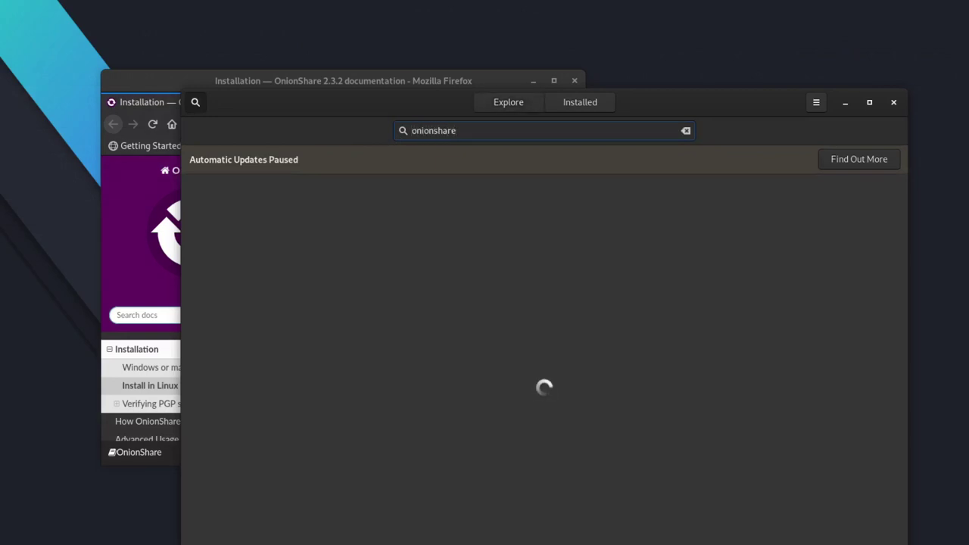
pyautogui.click(858, 159)
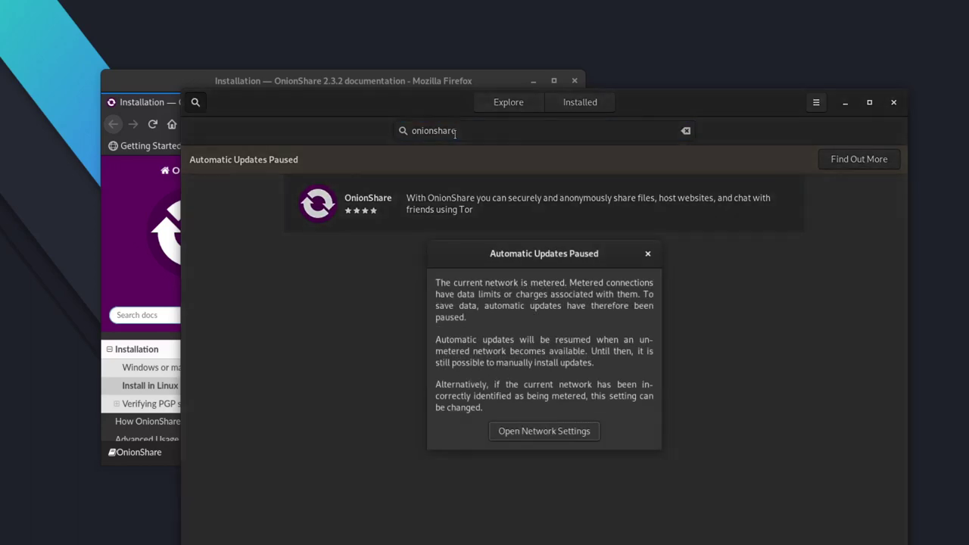
pyautogui.click(648, 254)
pyautogui.click(521, 216)
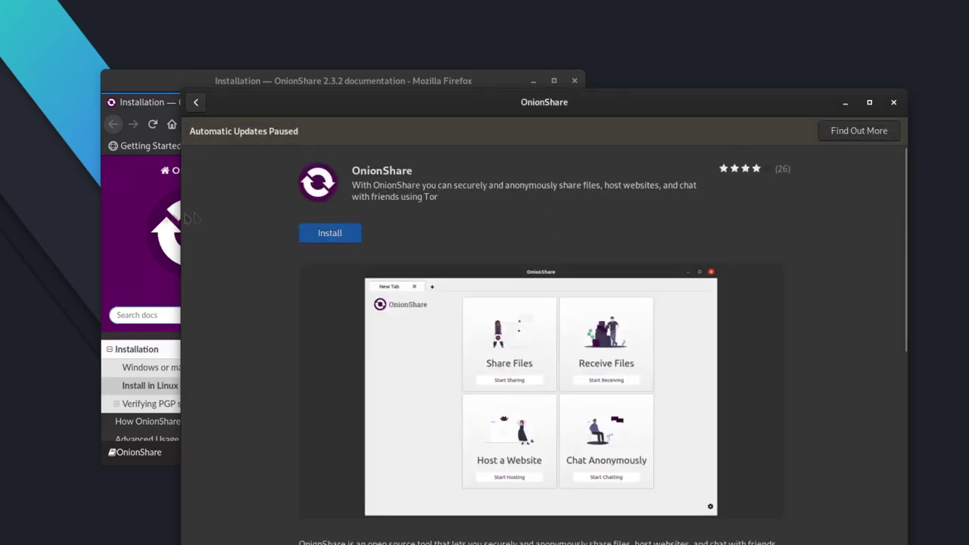
# Install OnionShare from the software centre, authenticating with the account password, and reposition its window on the desktop.
pyautogui.click(330, 233)
pyautogui.write('••')
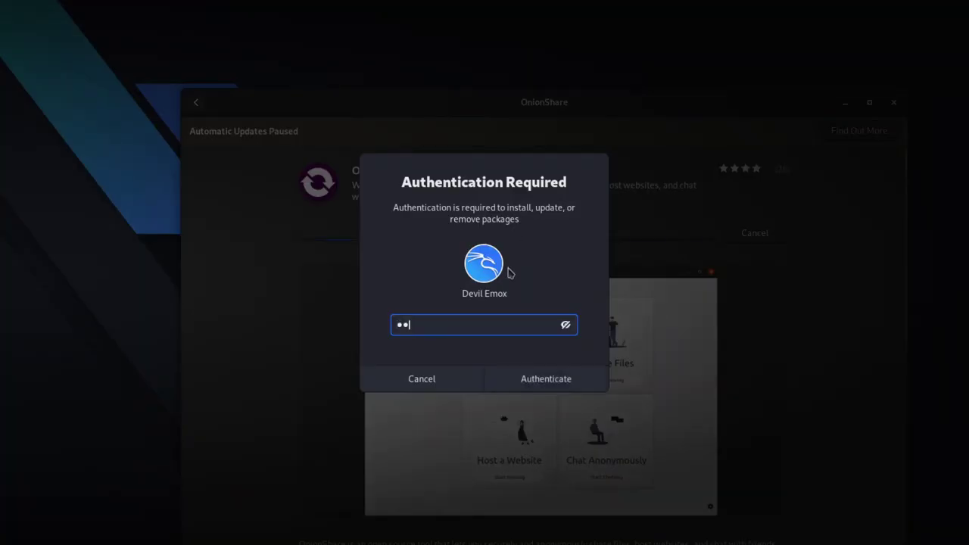
pyautogui.press('Return')
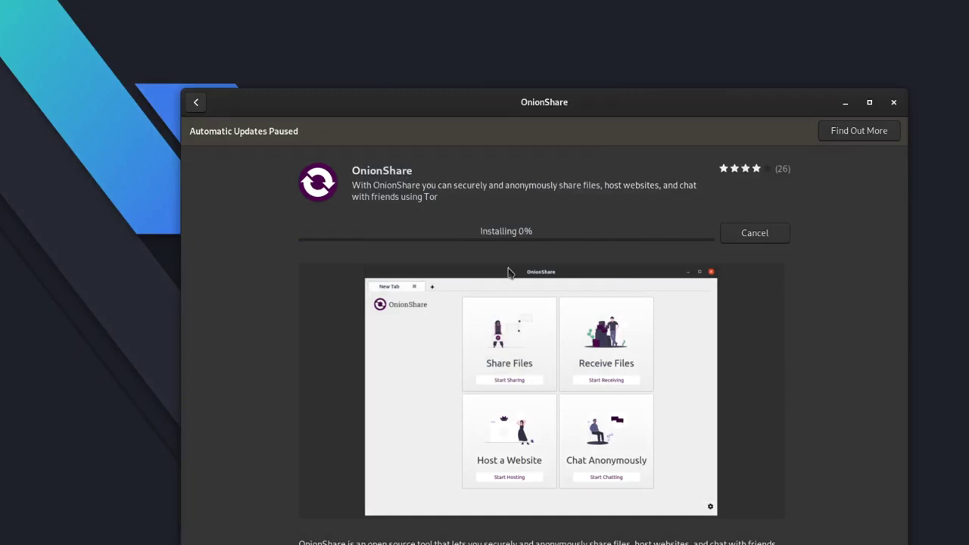
pyautogui.moveTo(353, 110); pyautogui.dragTo(285, 25)
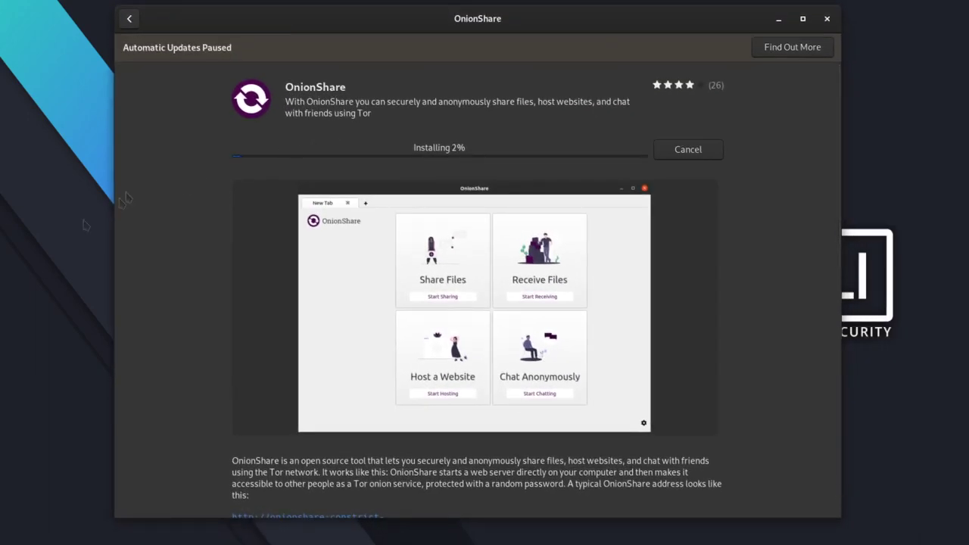
# On Windows, run the OnionShare-2.3.2 installer package from the Programs folder in Downloads and start the installation.
pyautogui.press('super')
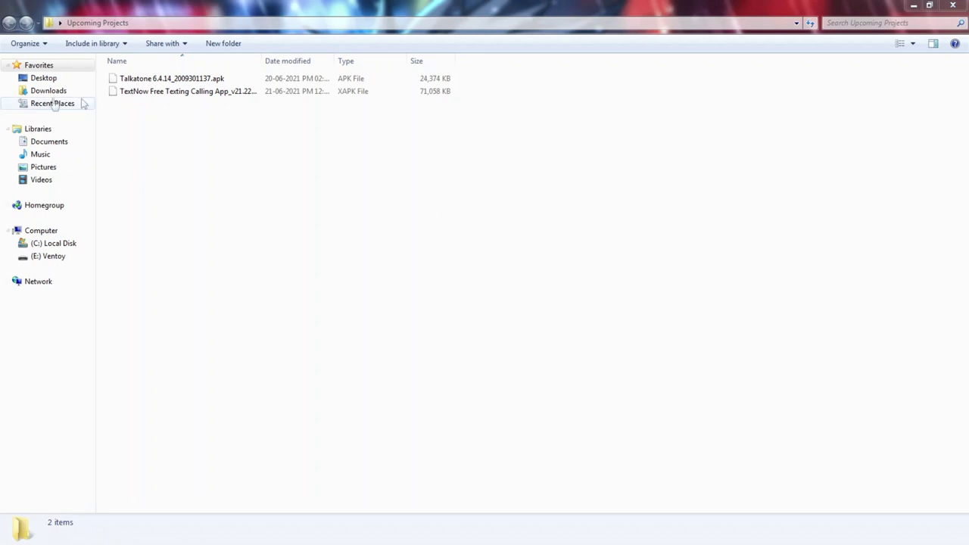
pyautogui.click(45, 91)
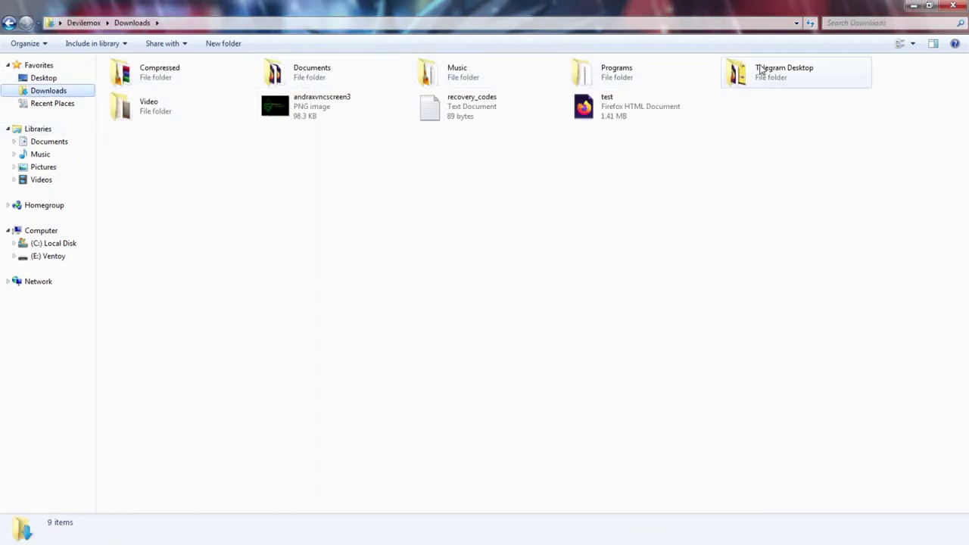
pyautogui.doubleClick(598, 72)
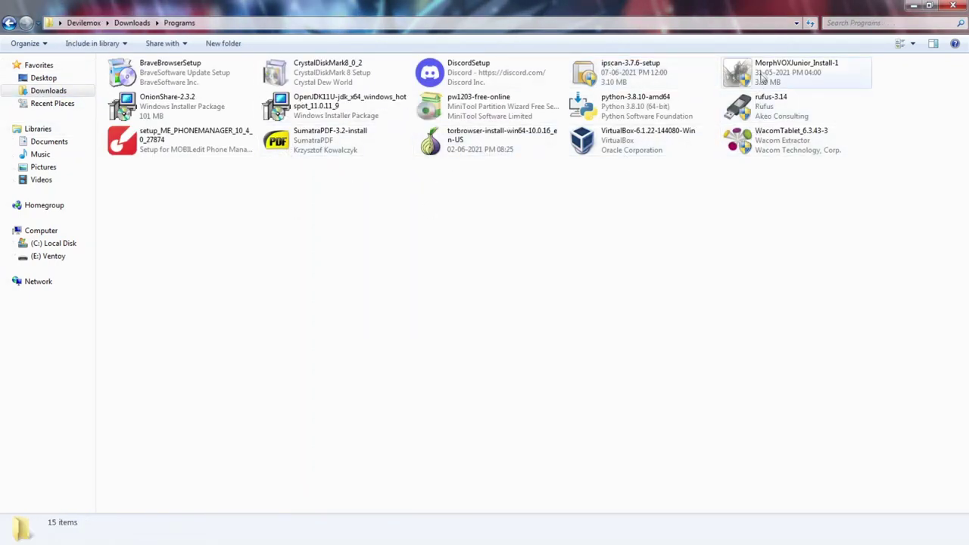
pyautogui.click(181, 112)
pyautogui.rightClick(182, 112)
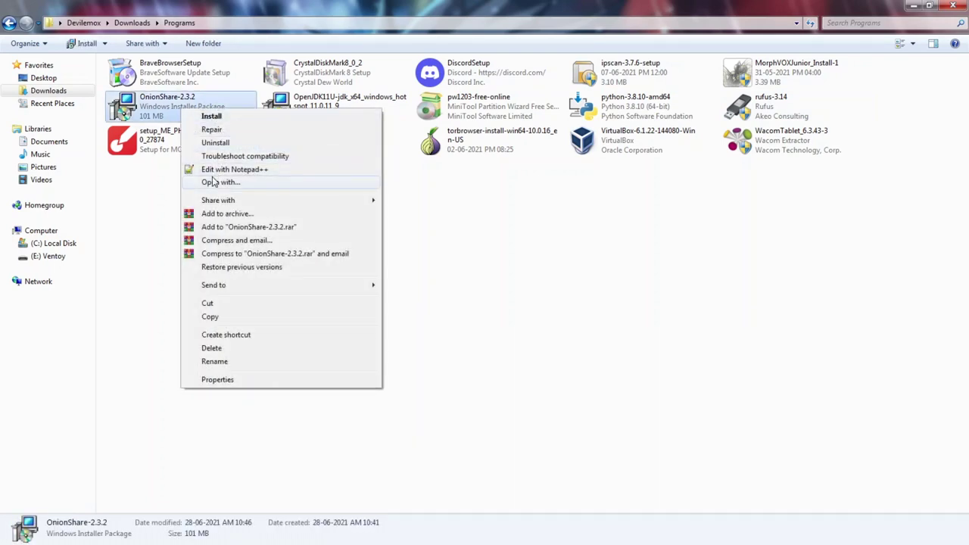
pyautogui.click(219, 125)
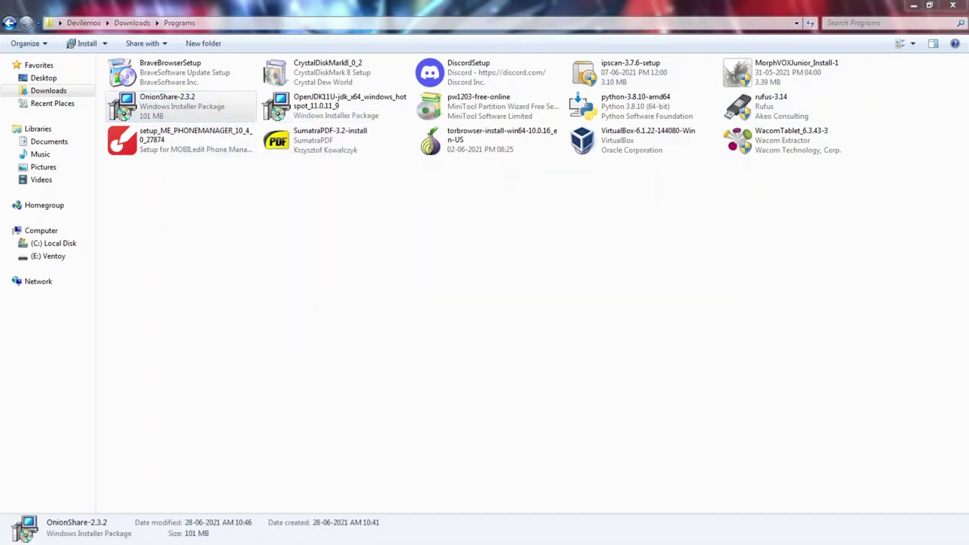
pyautogui.click(470, 342)
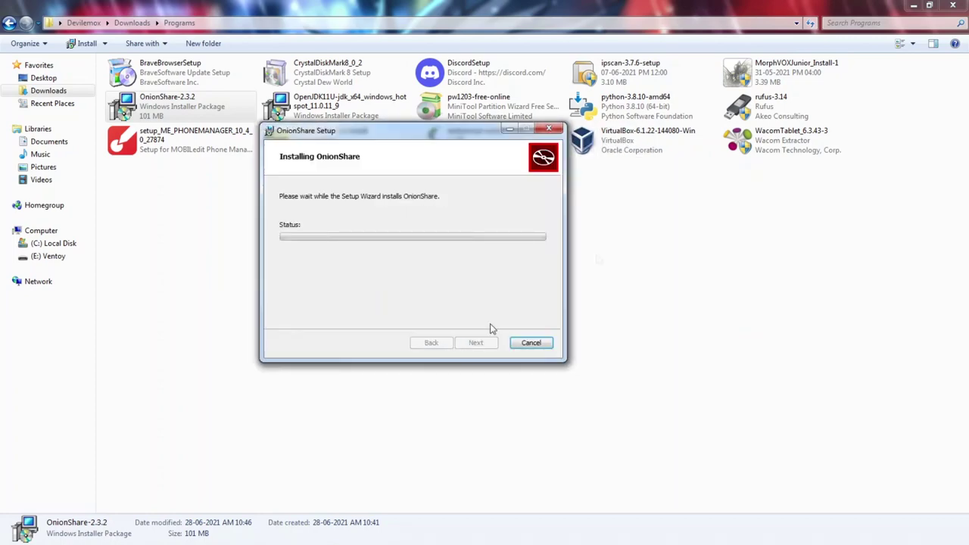
# Close the Programs folder window and launch Tor Browser and OnionShare.
pyautogui.click(951, 7)
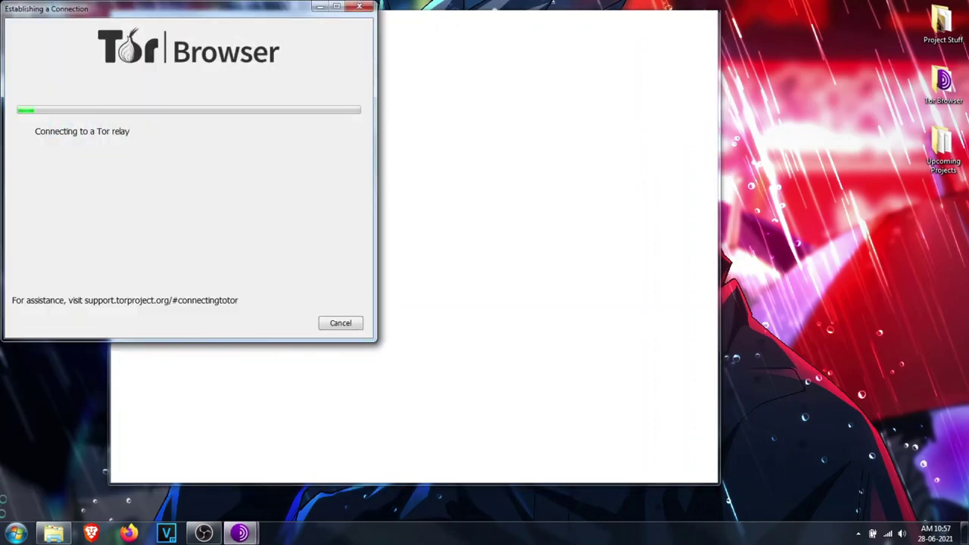
pyautogui.click(16, 534)
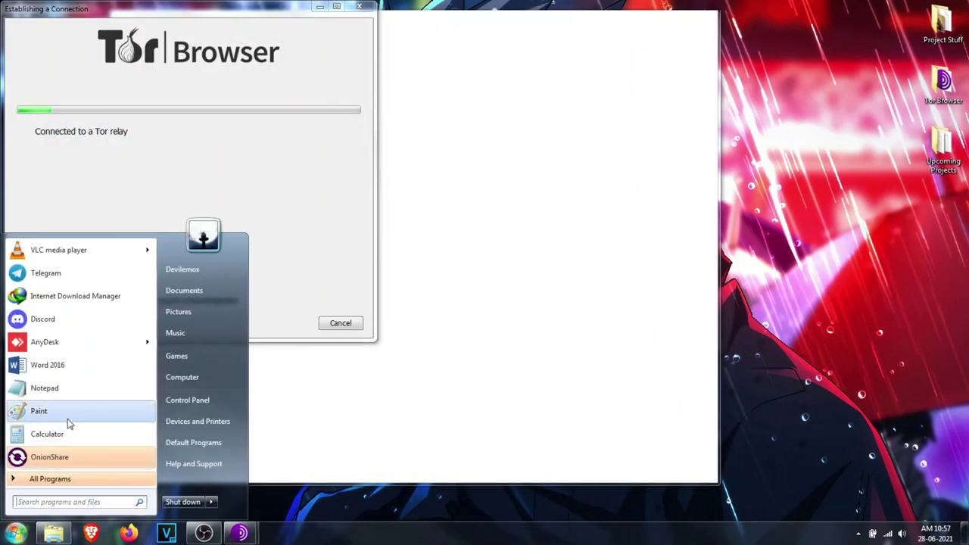
pyautogui.click(65, 458)
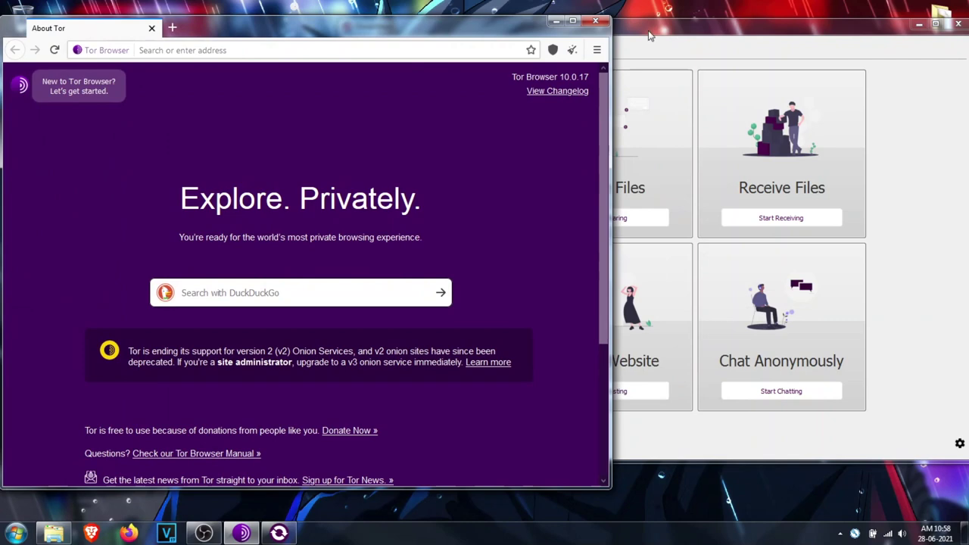
# In OnionShare, start a file share with Untitled design-Max-Quality.jpg from the Project Stuff folder on the Desktop.
pyautogui.click(625, 189)
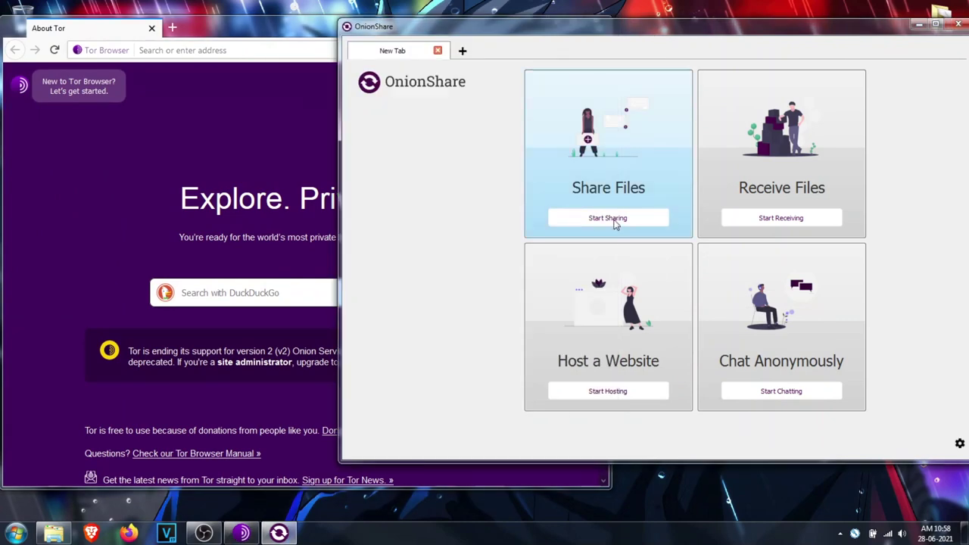
pyautogui.click(608, 218)
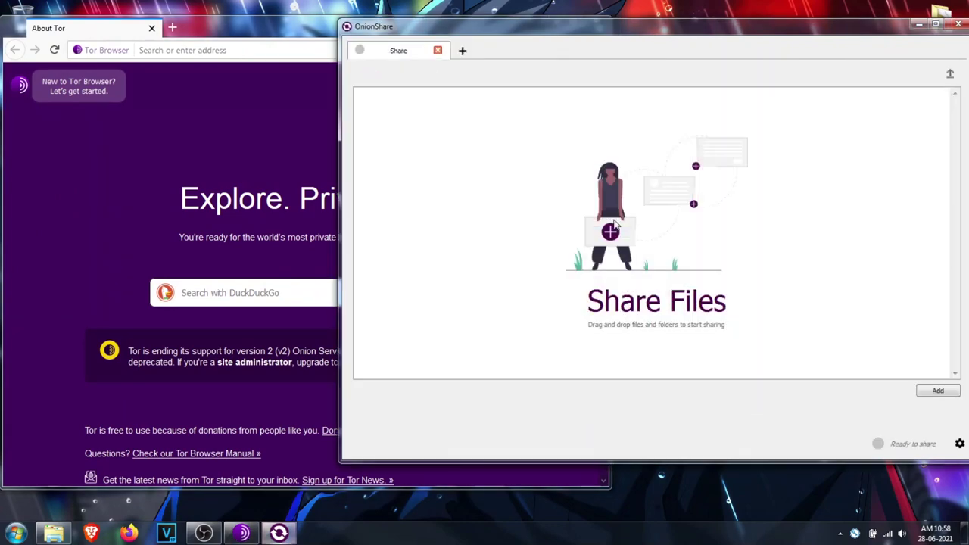
pyautogui.click(938, 392)
pyautogui.click(331, 189)
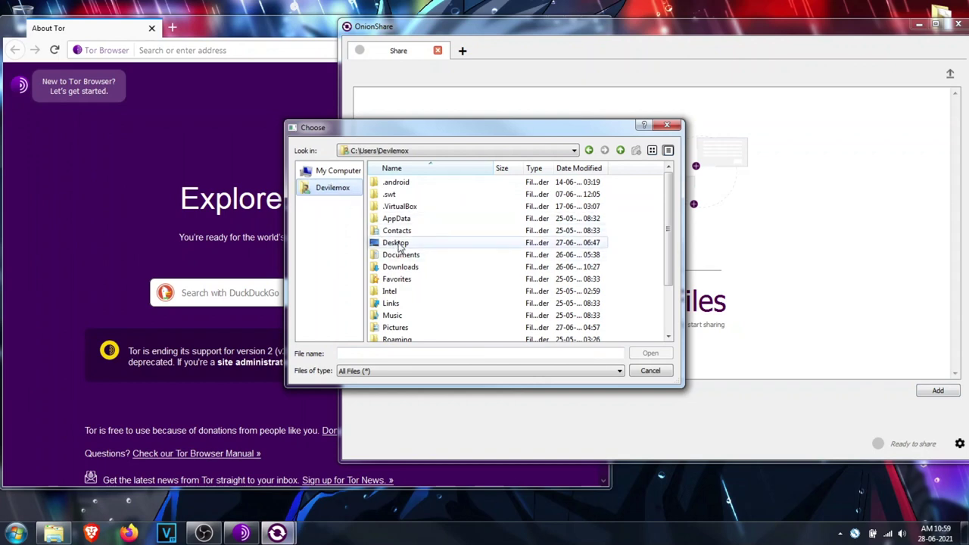
pyautogui.doubleClick(395, 243)
pyautogui.doubleClick(409, 183)
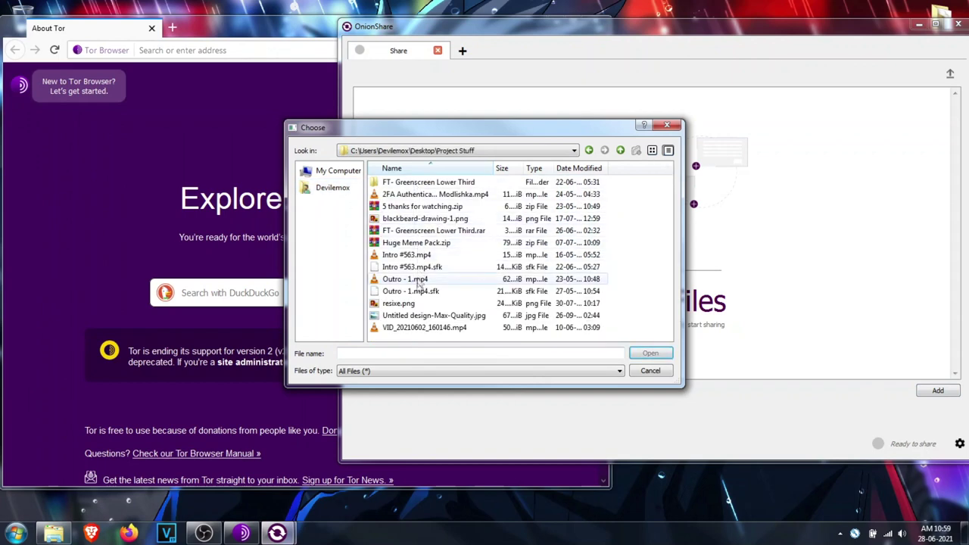
pyautogui.doubleClick(409, 316)
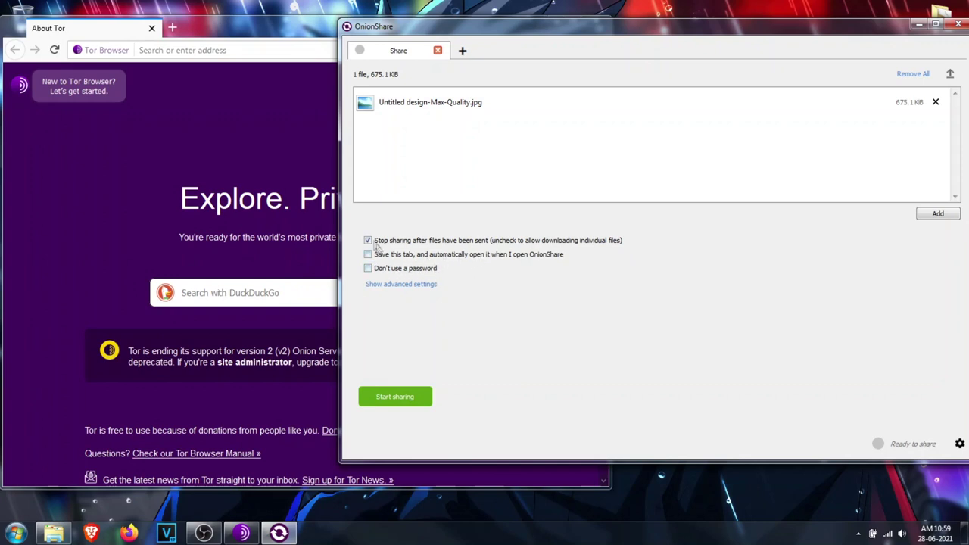
pyautogui.click(396, 400)
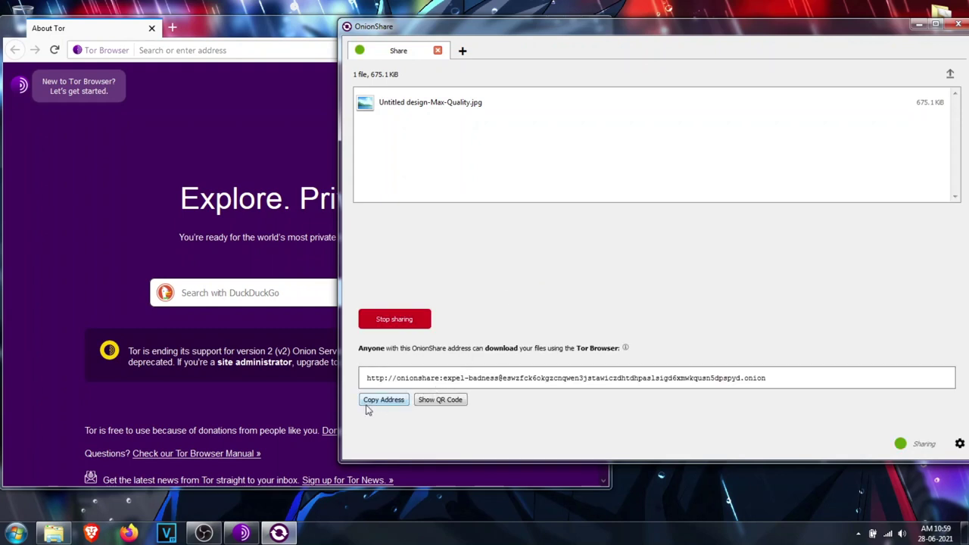
# Copy the share's OnionShare address with its embedded password, load it in Tor Browser and accept the site login.
pyautogui.click(387, 406)
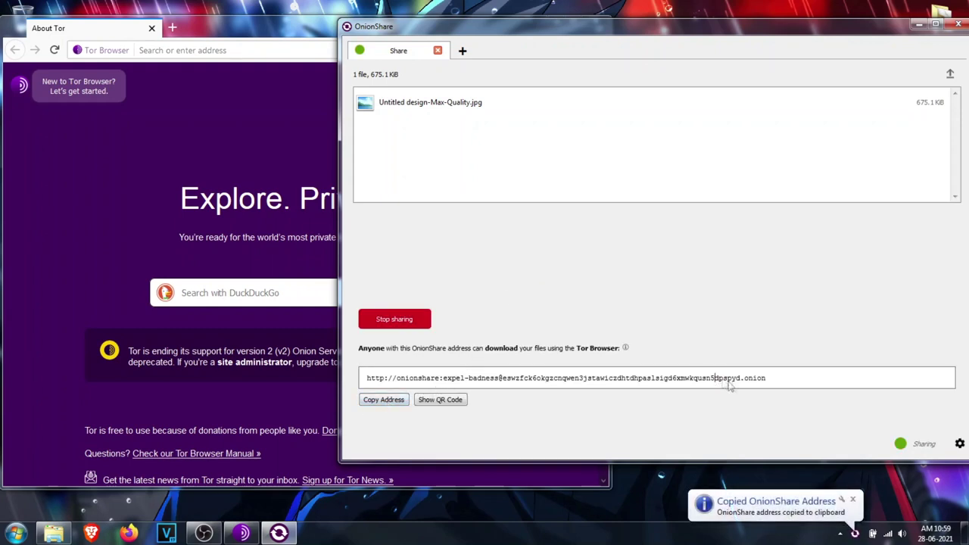
pyautogui.doubleClick(757, 378)
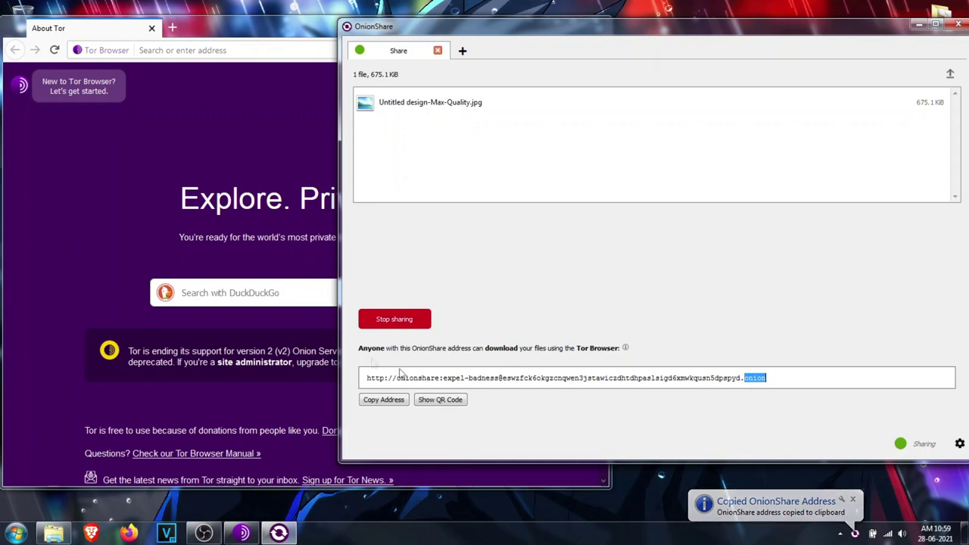
pyautogui.click(198, 184)
pyautogui.rightClick(248, 50)
pyautogui.click(270, 115)
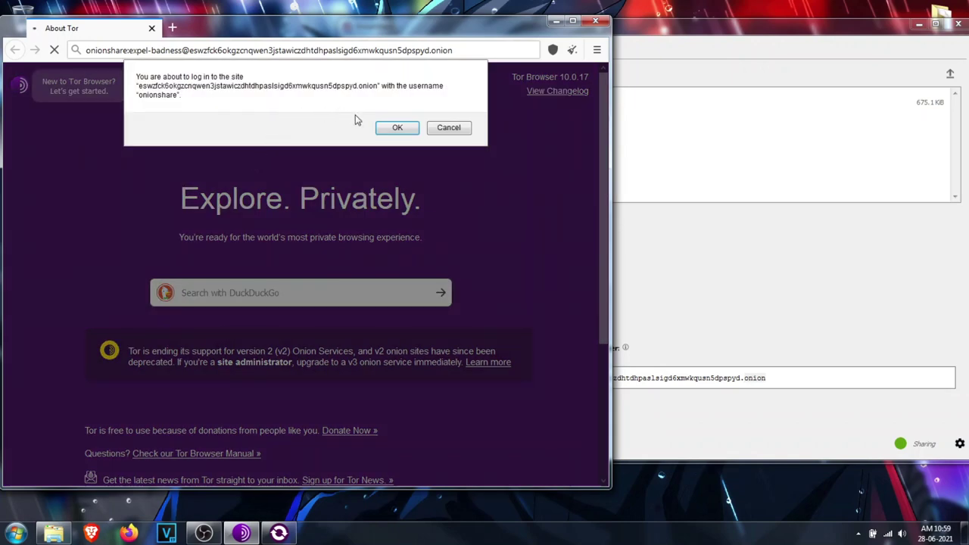
pyautogui.click(391, 130)
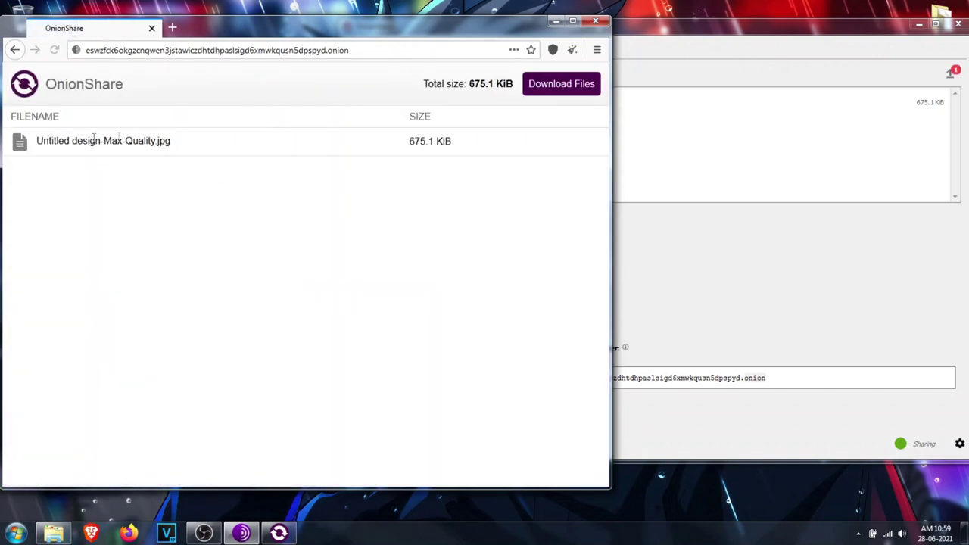
# Download the shared Untitled design-Max-Quality.jpg from the OnionShare page and save it to the Desktop.
pyautogui.moveTo(72, 141); pyautogui.dragTo(202, 145)
pyautogui.click(203, 146)
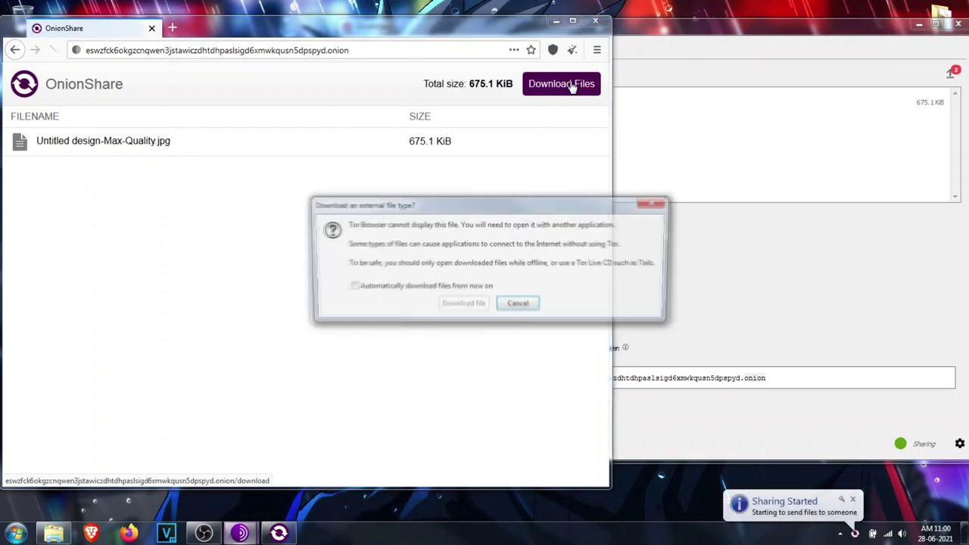
pyautogui.click(463, 305)
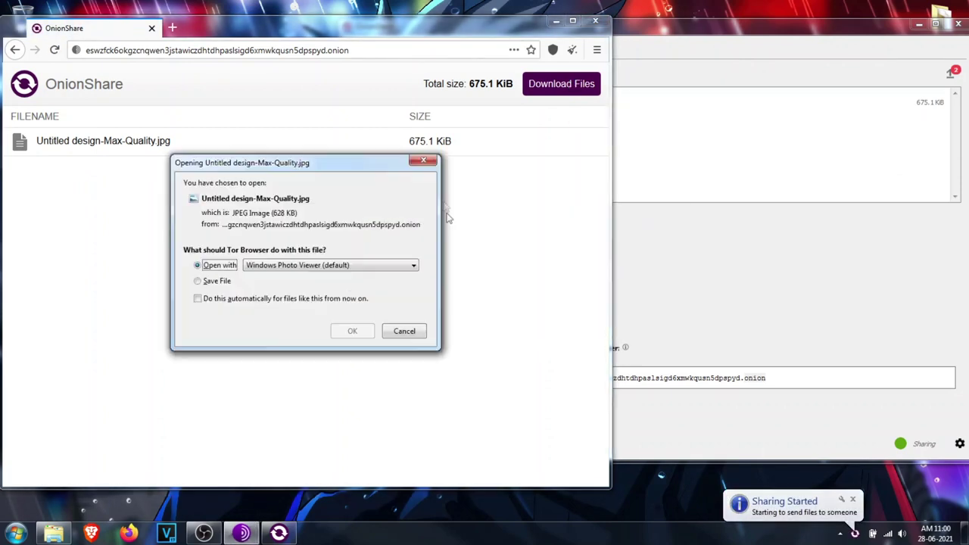
pyautogui.click(200, 280)
pyautogui.click(352, 332)
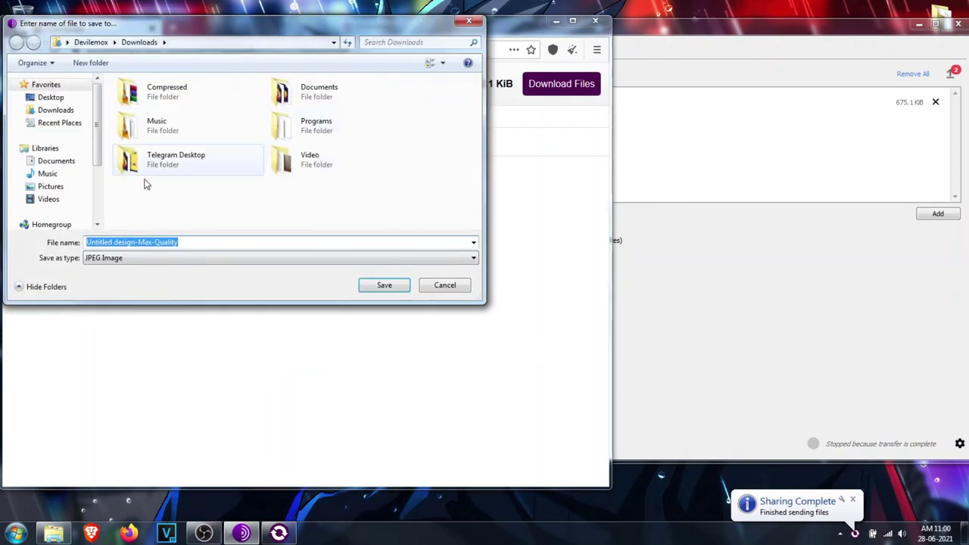
pyautogui.click(57, 97)
pyautogui.click(380, 280)
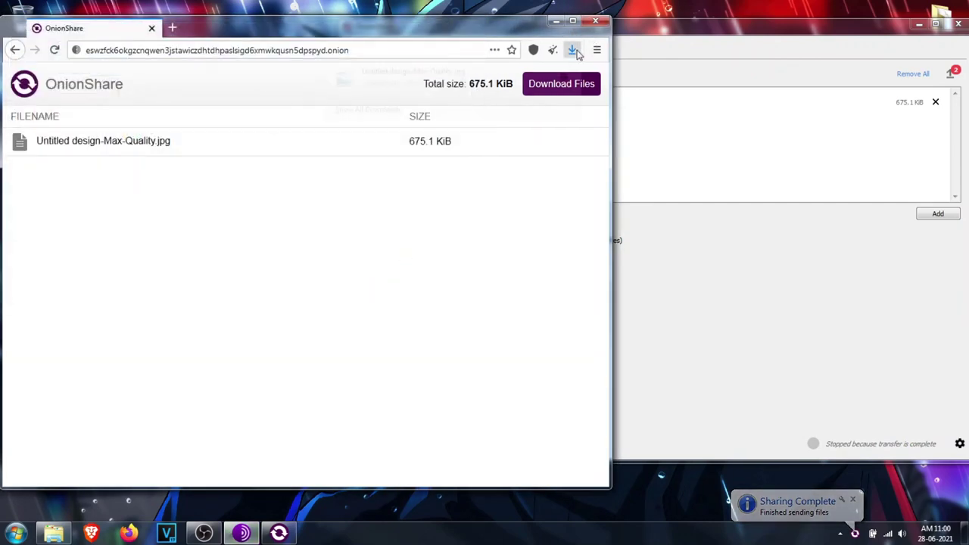
# Open the downloaded image from the browser's downloads to check it, and close the photo viewer.
pyautogui.click(573, 50)
pyautogui.click(431, 88)
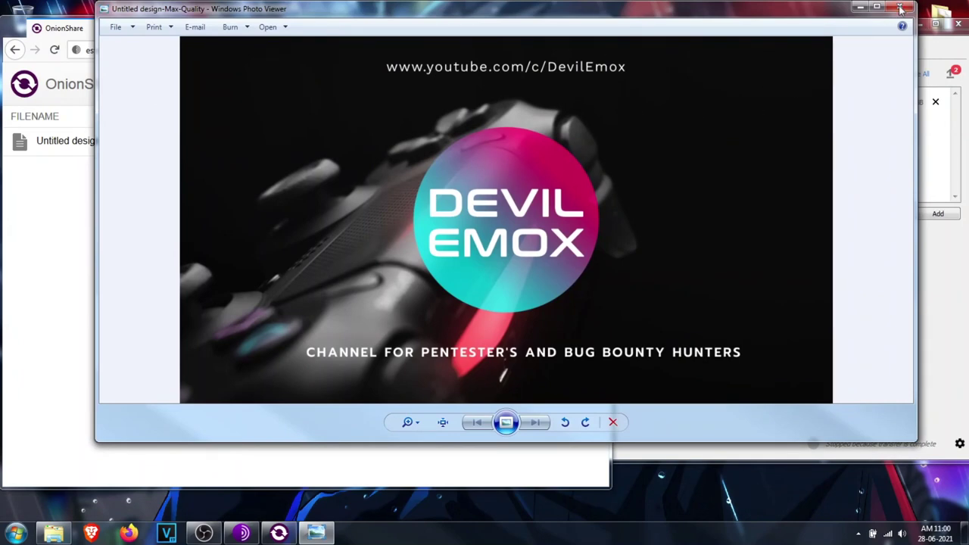
pyautogui.click(900, 8)
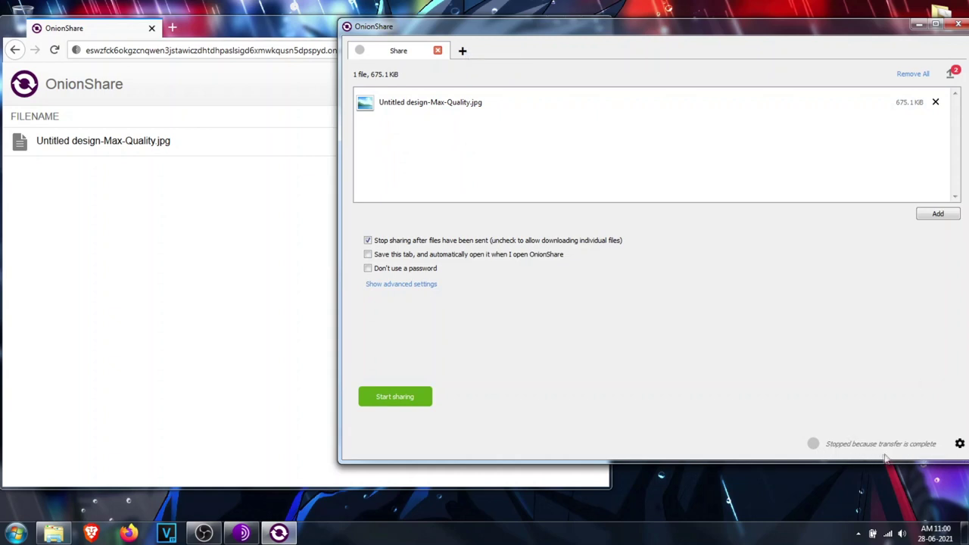
# Show OnionShare's transfer history, clear all its entries, hide it and close the Share tab.
pyautogui.click(953, 74)
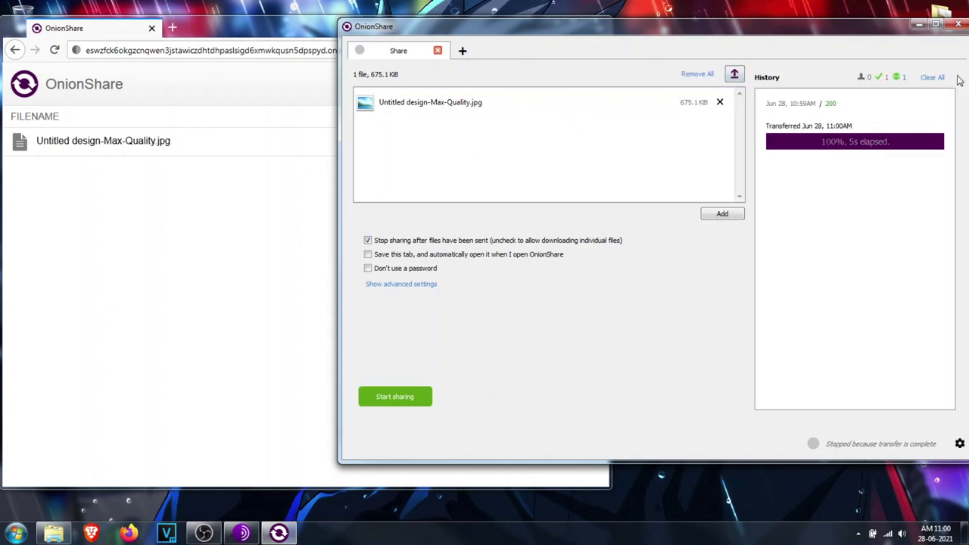
pyautogui.click(933, 76)
pyautogui.click(735, 73)
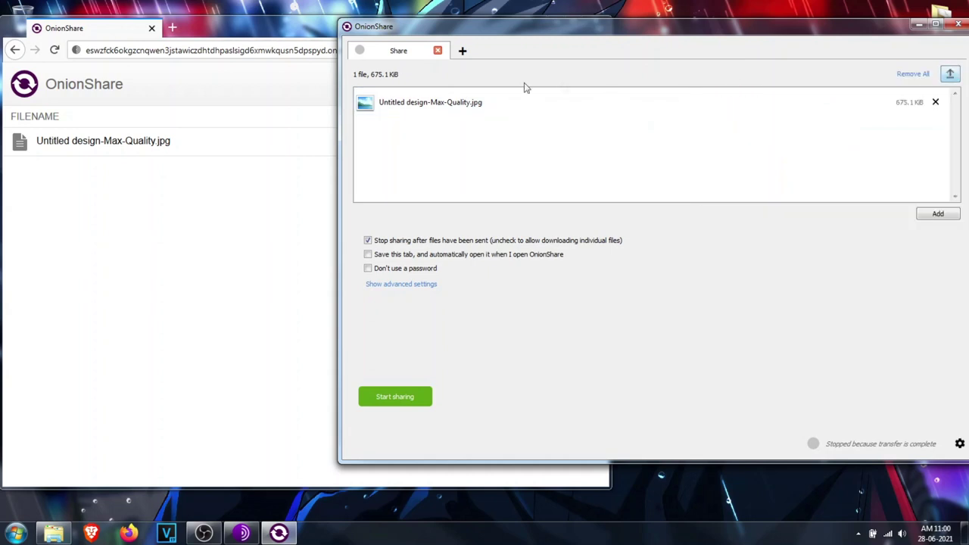
pyautogui.click(437, 50)
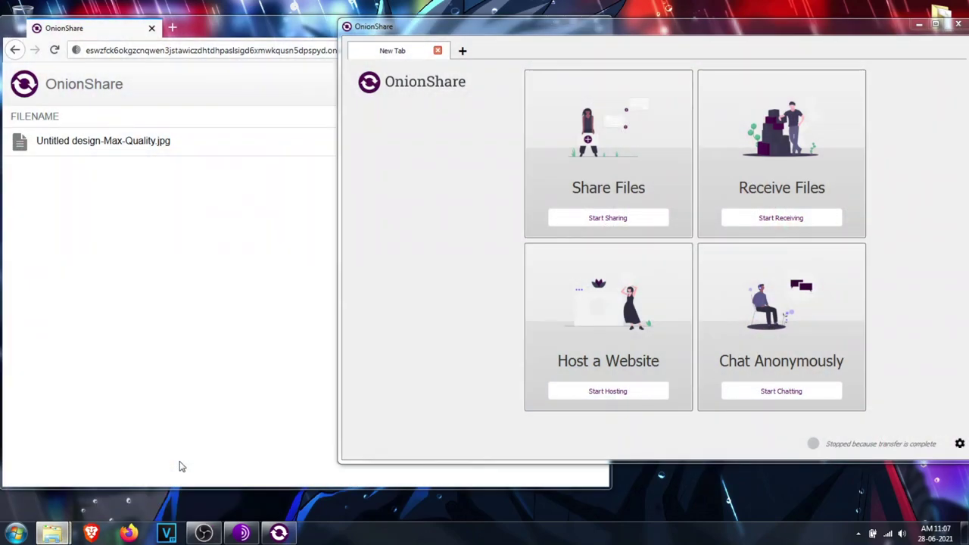
# Extract the biwas archive into its own folder in Compressed, check the contents of bs-biwas and close the window.
pyautogui.click(51, 533)
pyautogui.rightClick(283, 193)
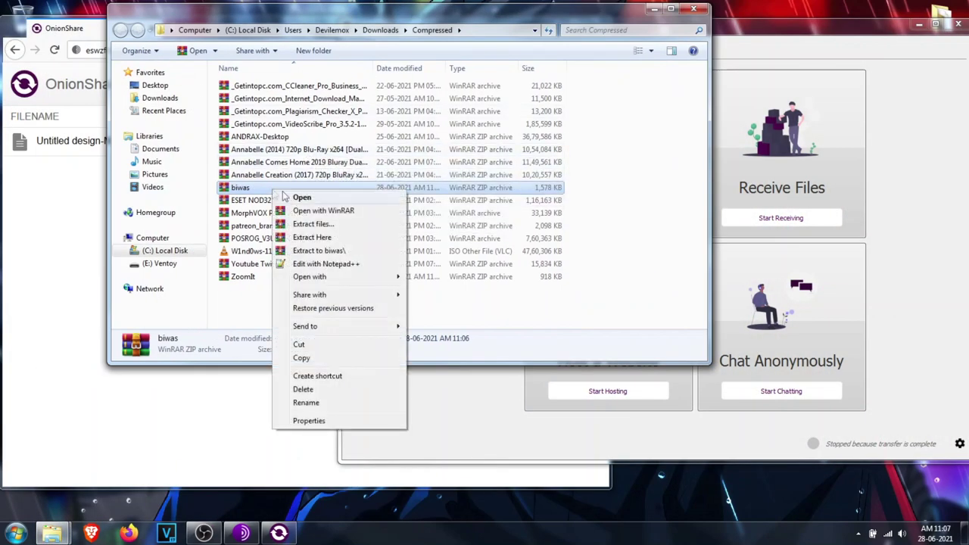
pyautogui.click(318, 250)
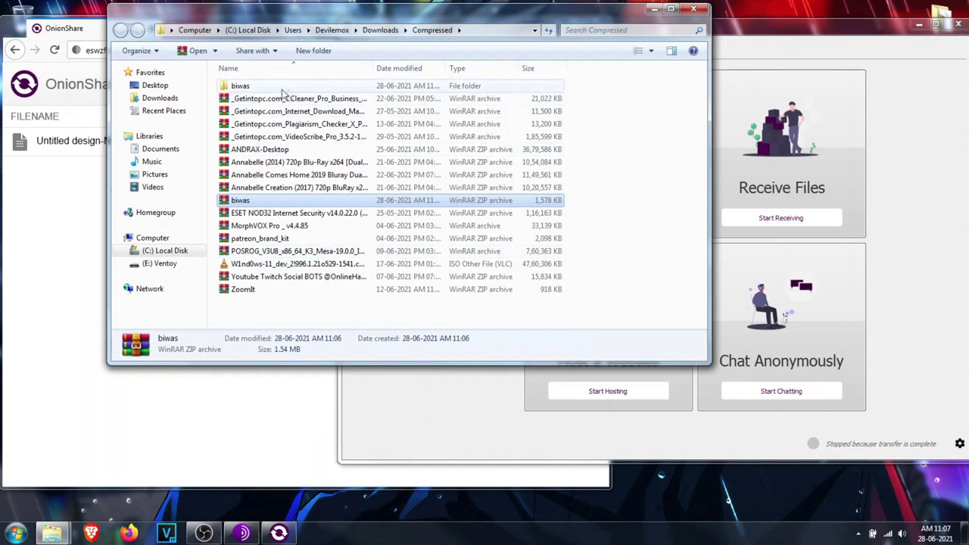
pyautogui.doubleClick(281, 88)
pyautogui.doubleClick(270, 88)
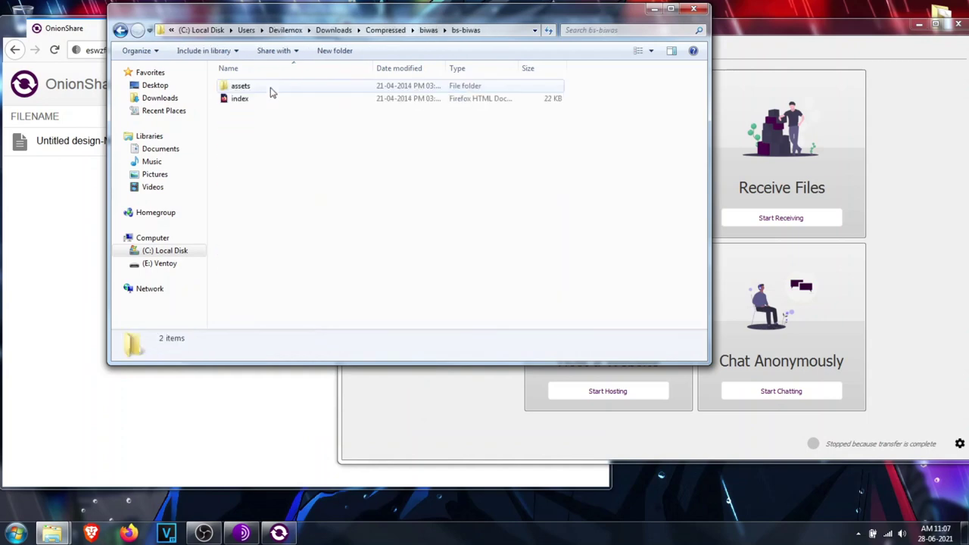
pyautogui.click(694, 9)
# Host a website in OnionShare with the assets folder and index.html from Downloads\Compressed\biwas\bs-biwas, and start sharing it.
pyautogui.click(605, 392)
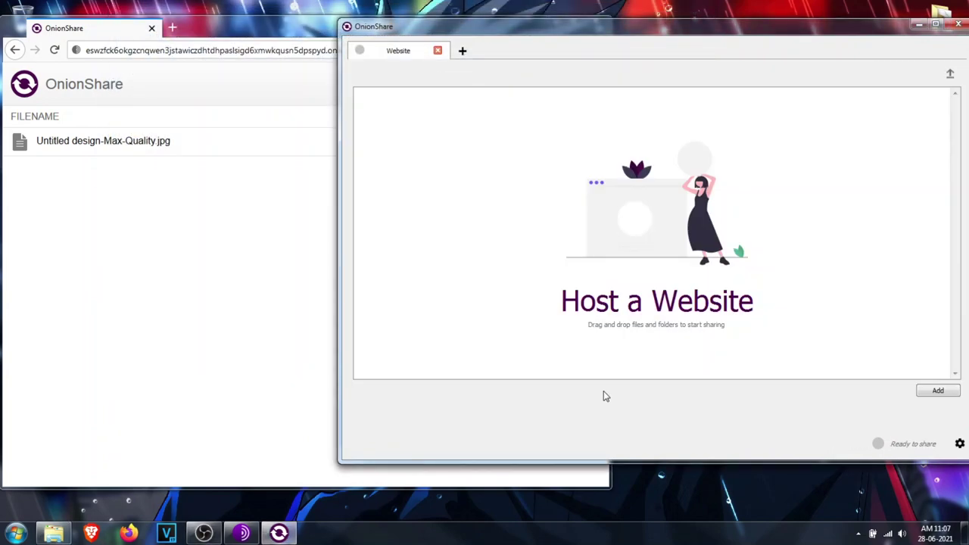
pyautogui.click(938, 391)
pyautogui.click(337, 189)
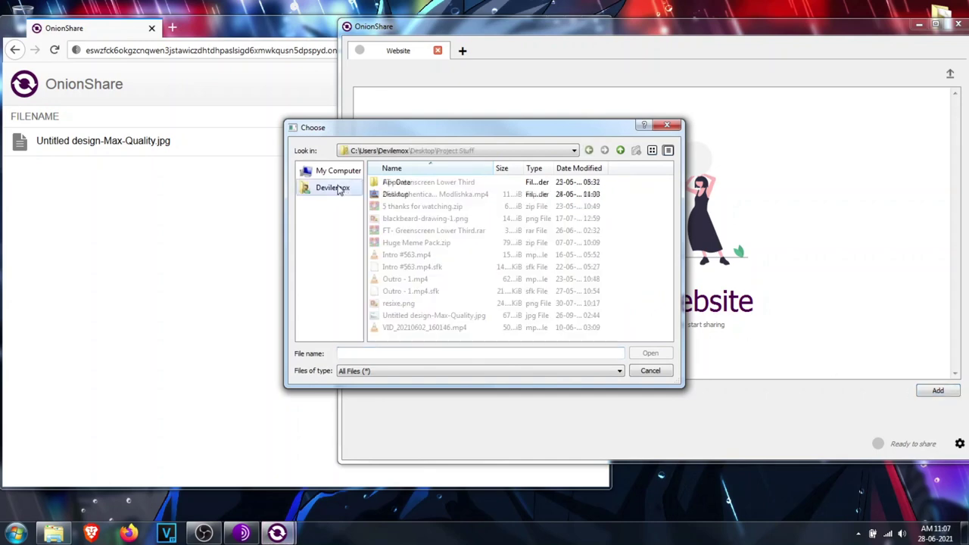
pyautogui.doubleClick(396, 254)
pyautogui.doubleClick(401, 183)
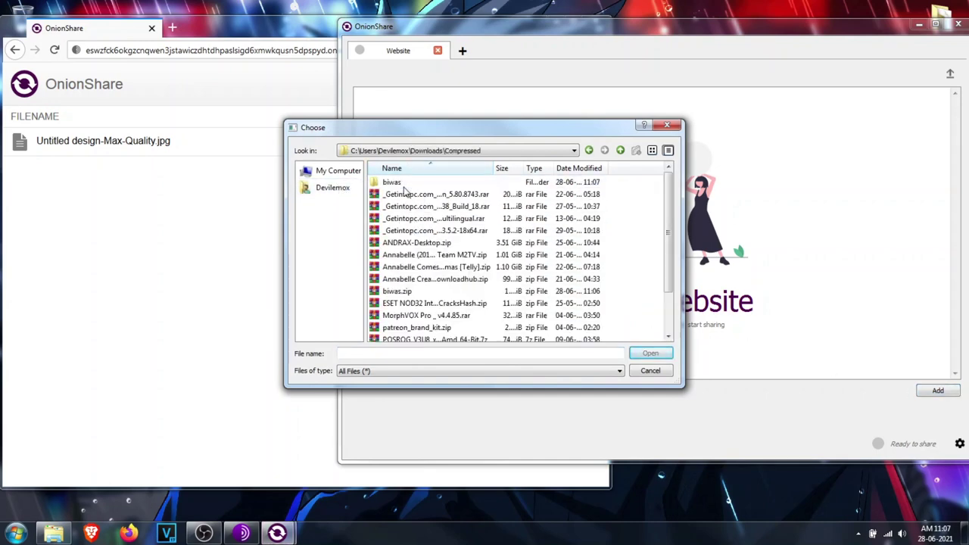
pyautogui.doubleClick(391, 183)
pyautogui.doubleClick(396, 183)
pyautogui.click(399, 194)
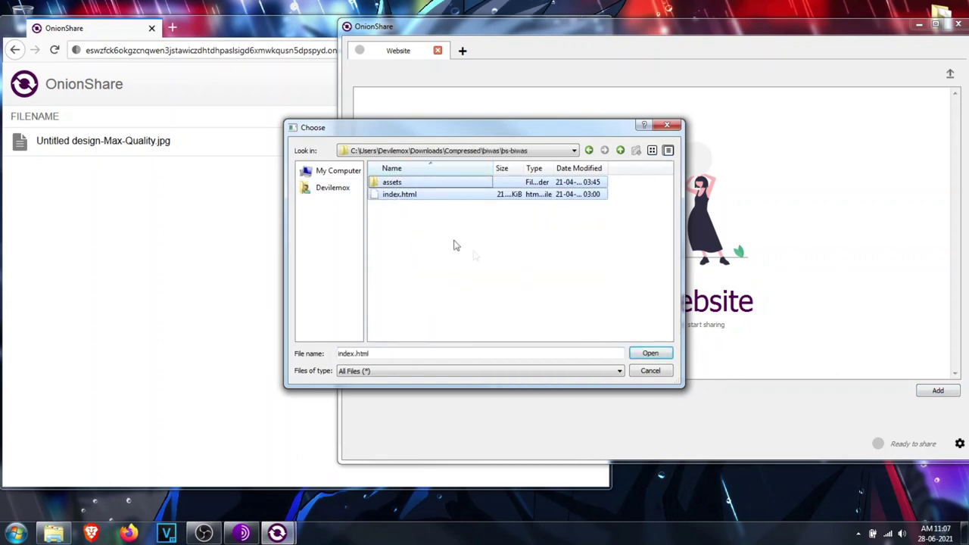
pyautogui.click(650, 354)
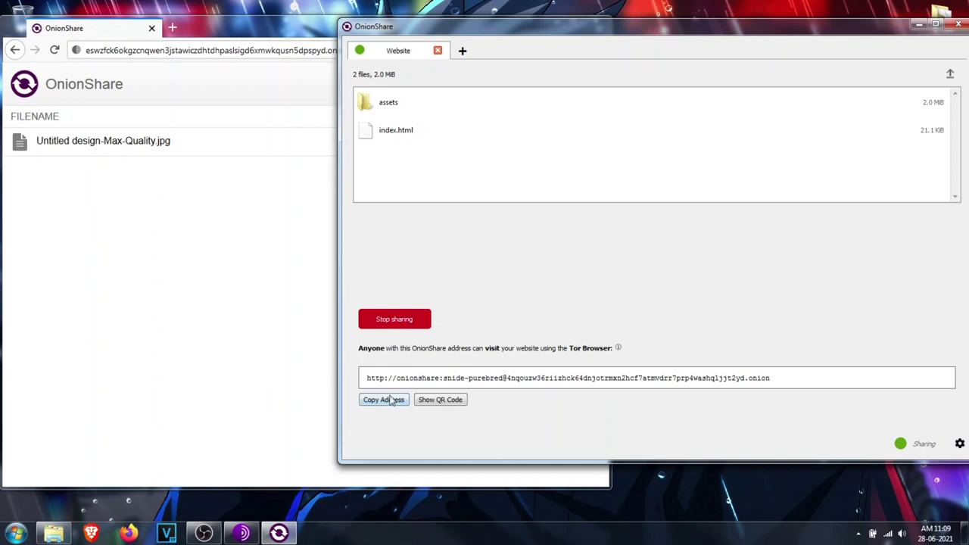
# Copy the website's OnionShare address with its embedded password, load it in a maximized Tor Browser and accept the site login.
pyautogui.click(387, 400)
pyautogui.click(89, 224)
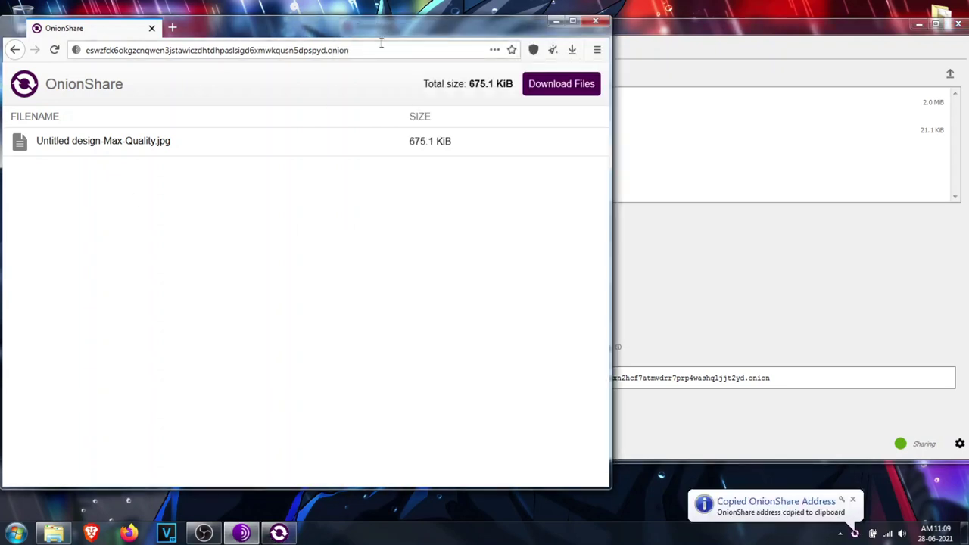
pyautogui.click(85, 49)
pyautogui.rightClick(164, 46)
pyautogui.click(218, 113)
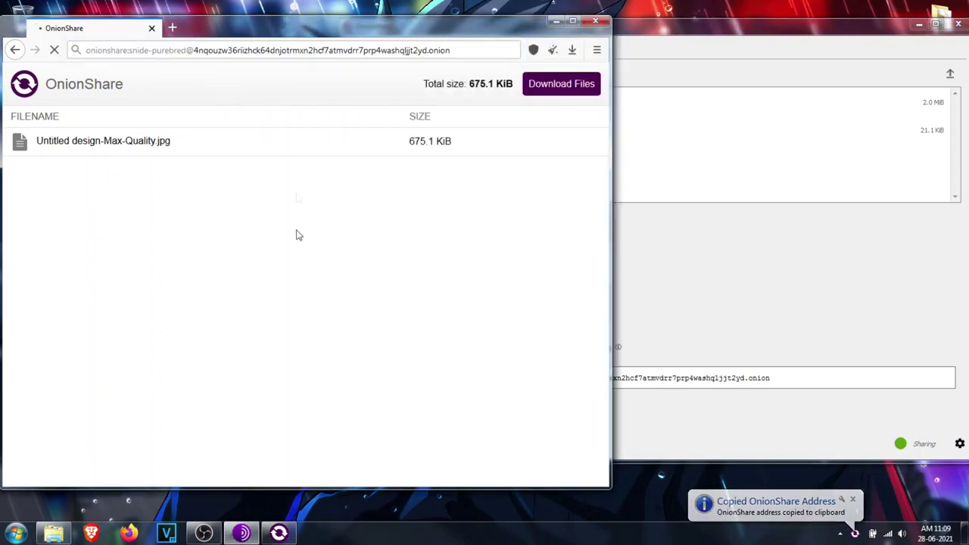
pyautogui.doubleClick(439, 34)
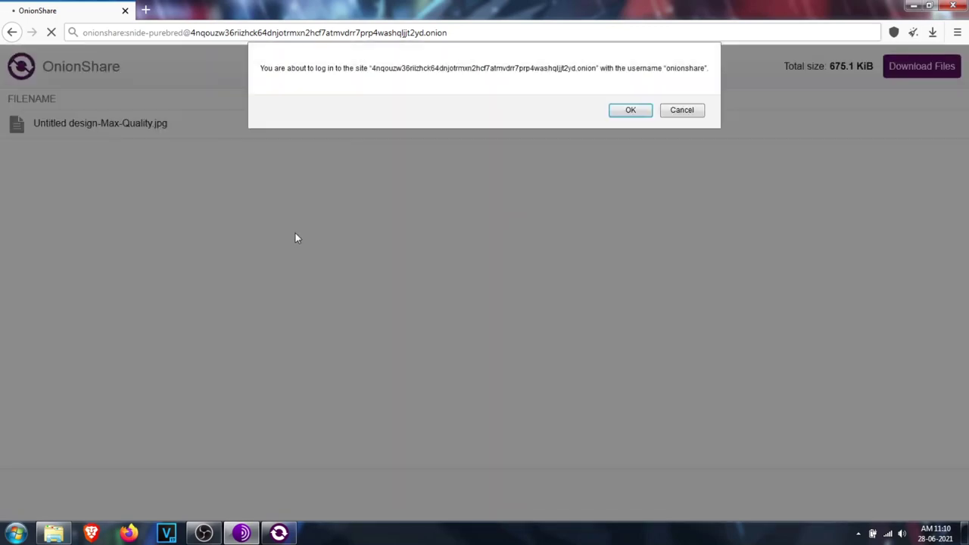
pyautogui.click(630, 111)
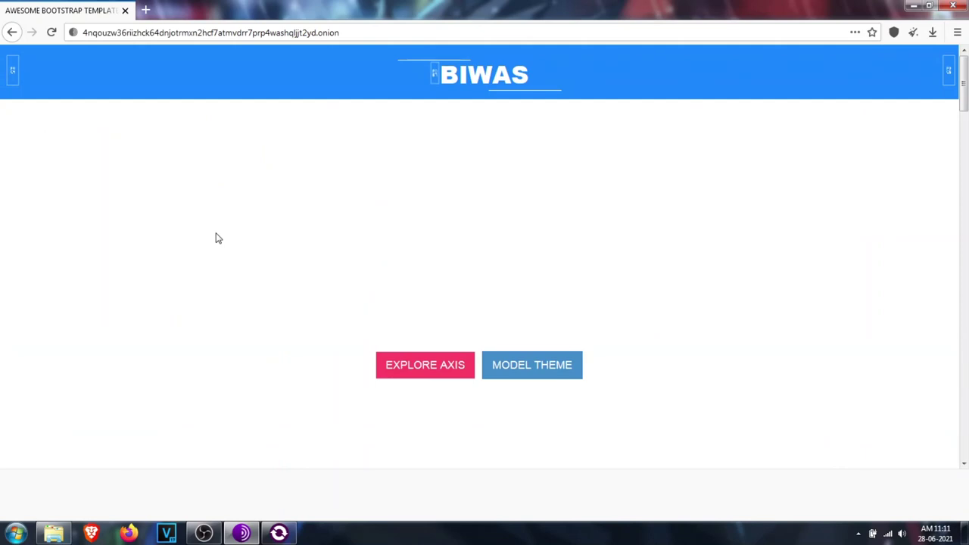
# Check the hosting status in OnionShare, return to the hosted site, follow Explore Axis and look through the About and plan sections.
pyautogui.click(279, 534)
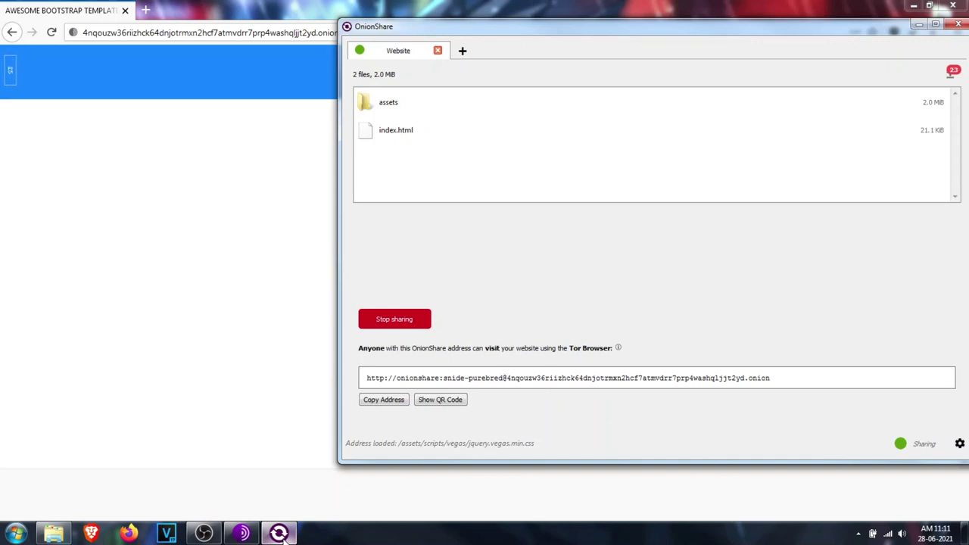
pyautogui.click(278, 534)
pyautogui.click(391, 366)
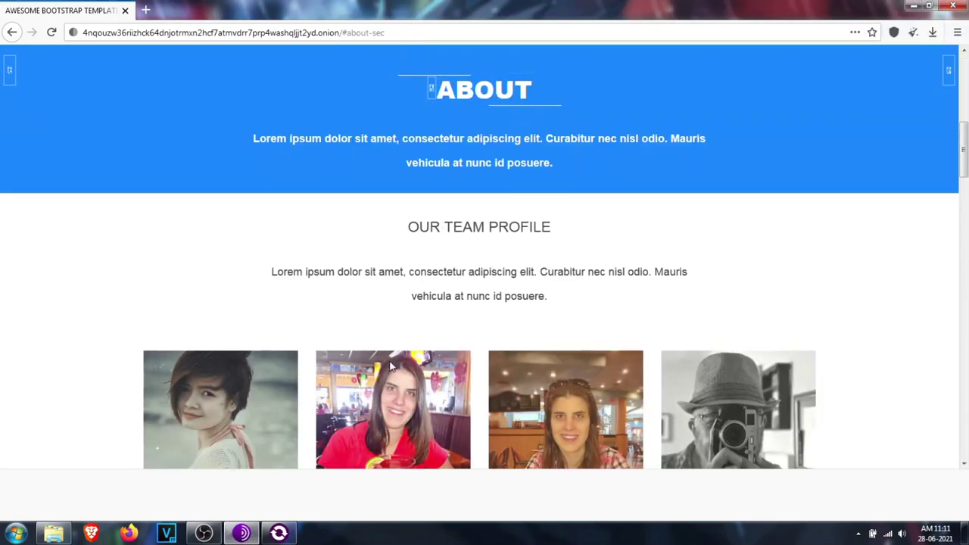
pyautogui.scroll(-4, 437, 296)
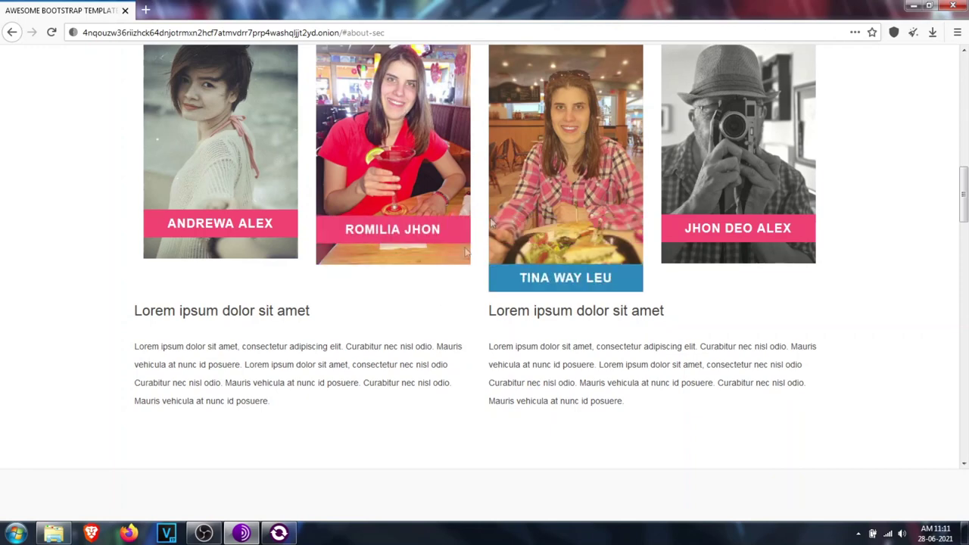
pyautogui.scroll(-7, 428, 296)
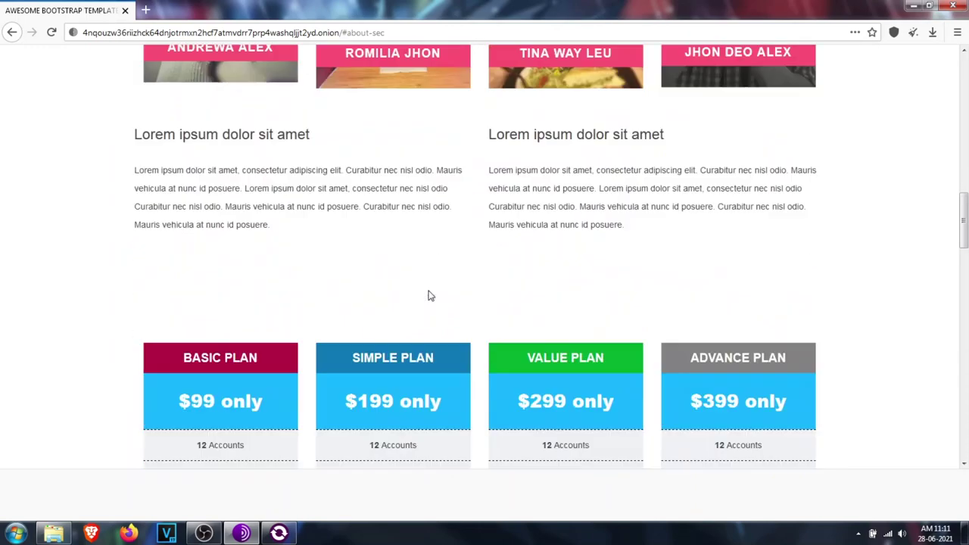
# Look through the rest of the hosted site down to the contact form and footer, and return to its header.
pyautogui.scroll(-10, 447, 341)
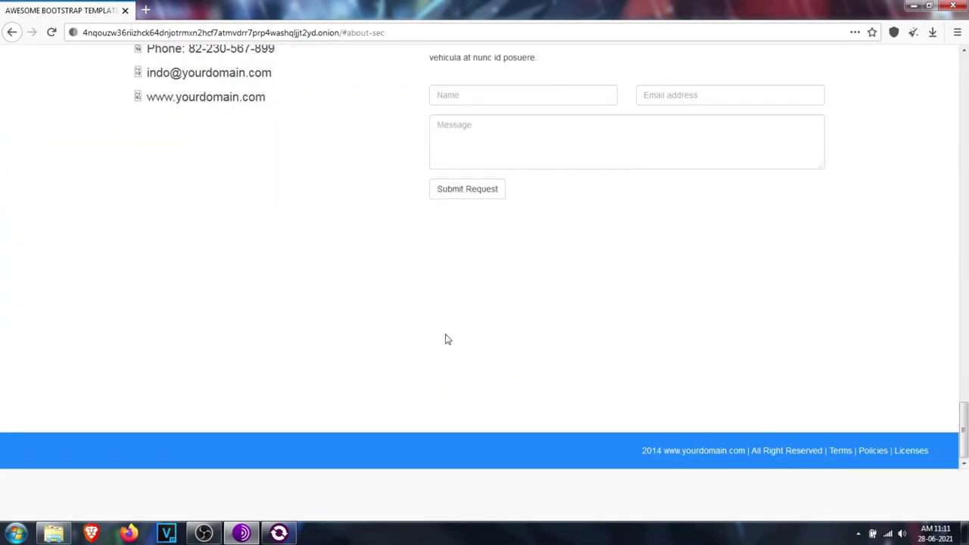
pyautogui.scroll(10, 447, 340)
pyautogui.scroll(8, 447, 338)
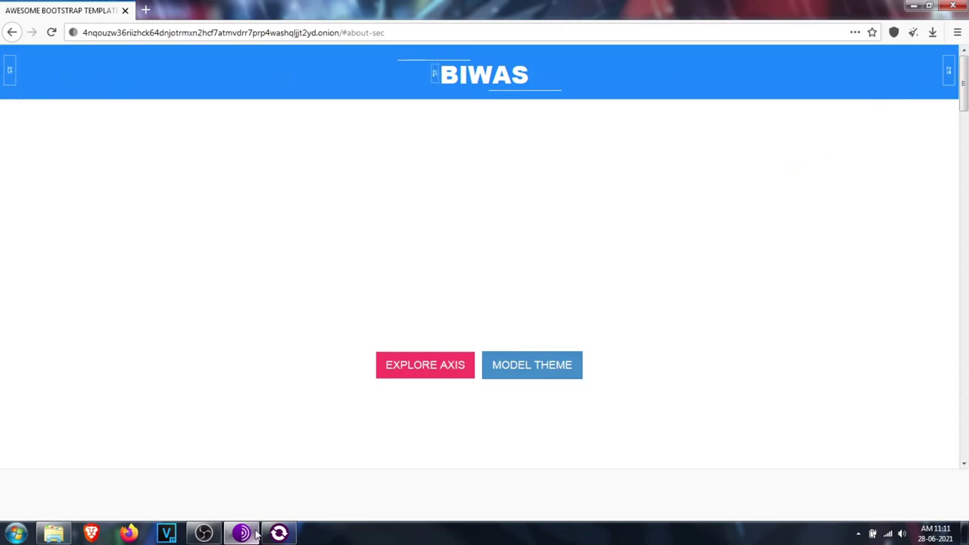
# Switch to OnionShare, open a new tab for chatting anonymously and start the chat server with the default options.
pyautogui.click(278, 532)
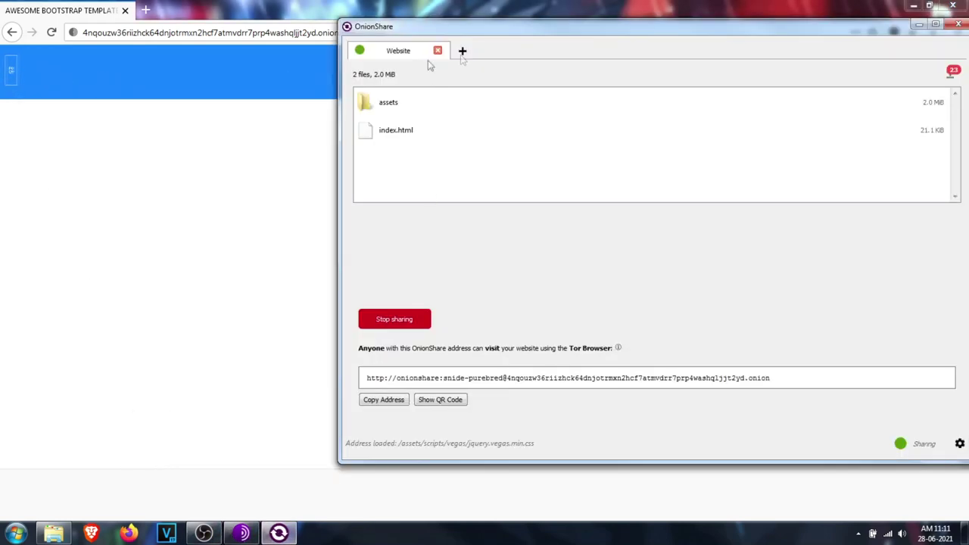
pyautogui.click(462, 51)
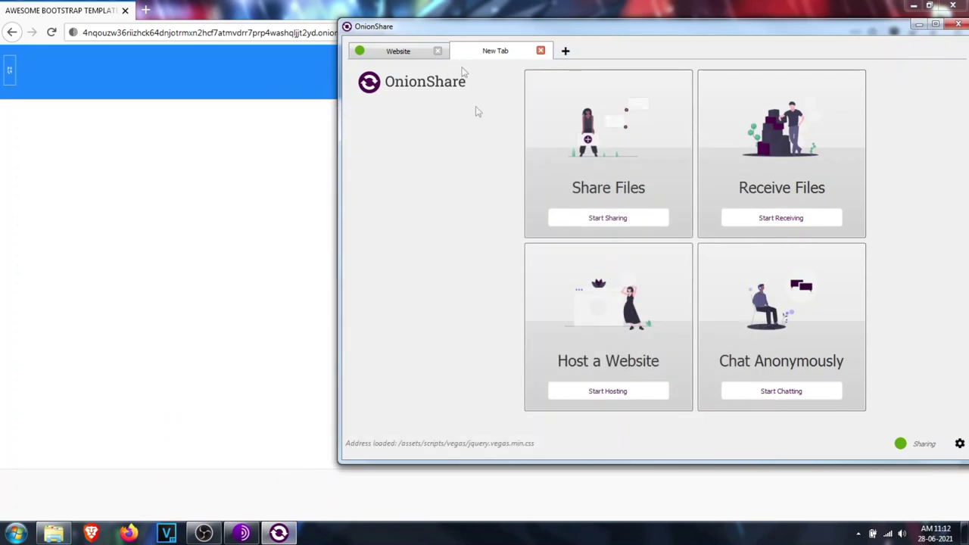
pyautogui.click(786, 398)
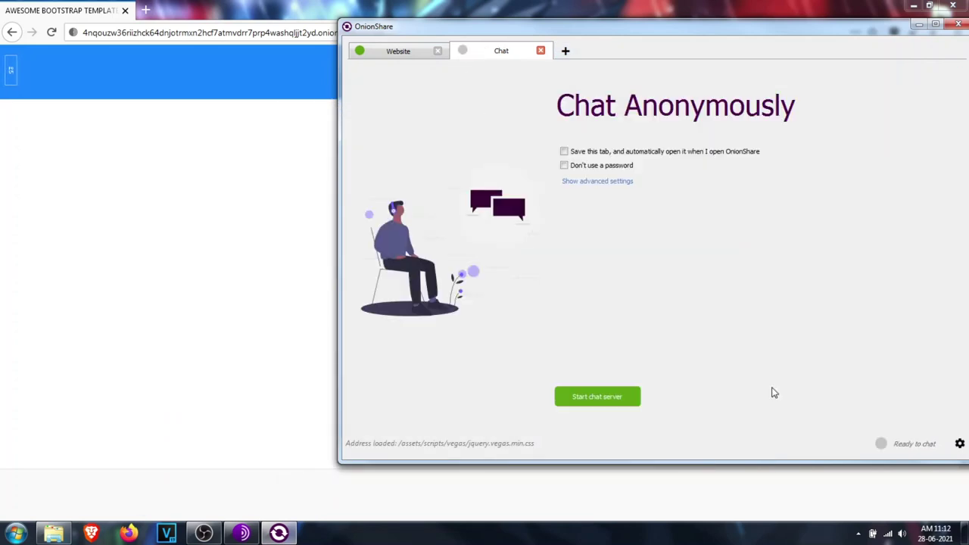
pyautogui.click(606, 401)
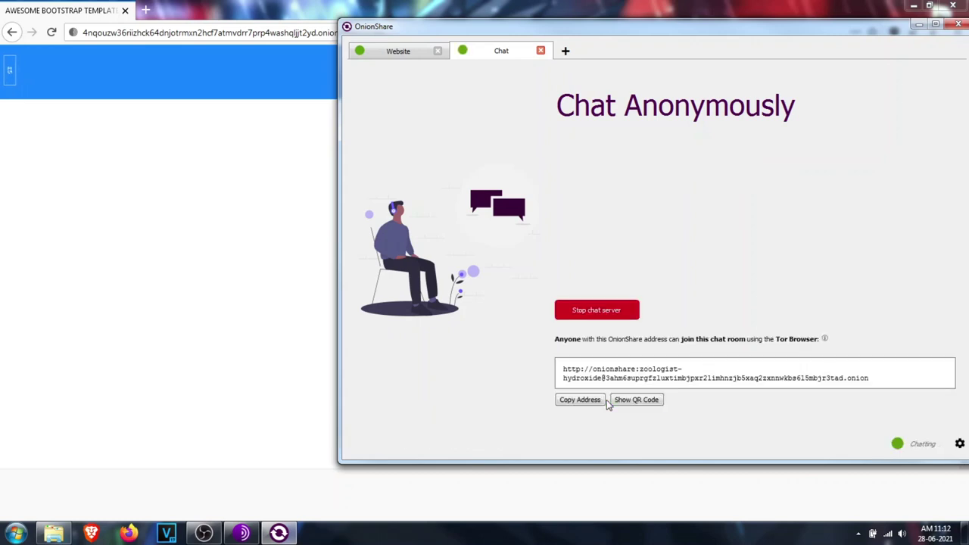
# Copy the chat room's OnionShare address with its embedded password, load it in Tor Browser and accept the site login.
pyautogui.click(573, 402)
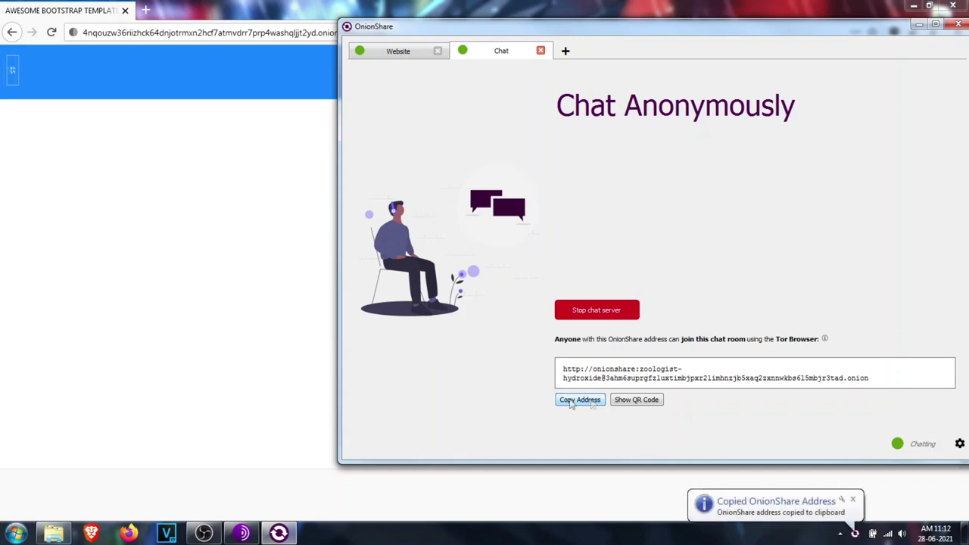
pyautogui.click(242, 199)
pyautogui.click(418, 28)
pyautogui.hotkey('ctrl', 'v')
pyautogui.press('Return')
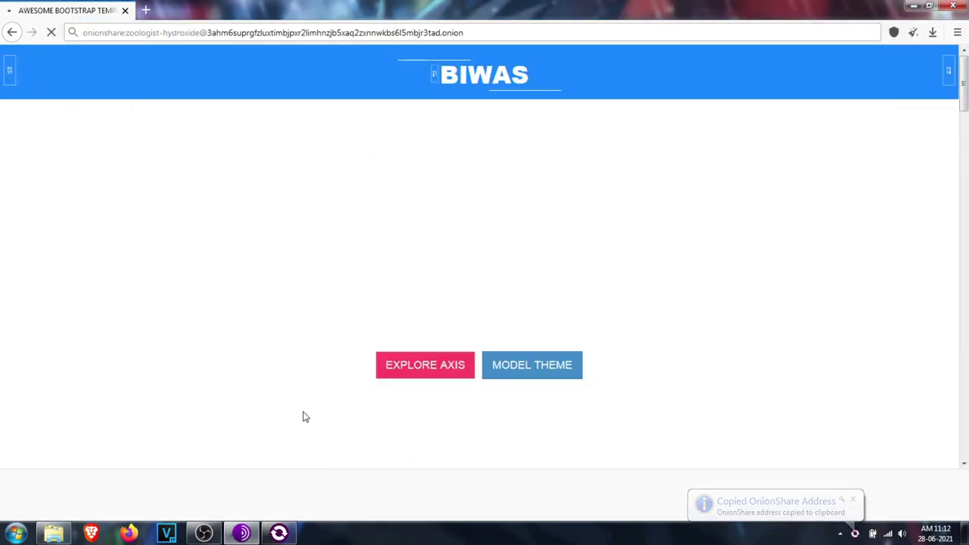
pyautogui.click(279, 534)
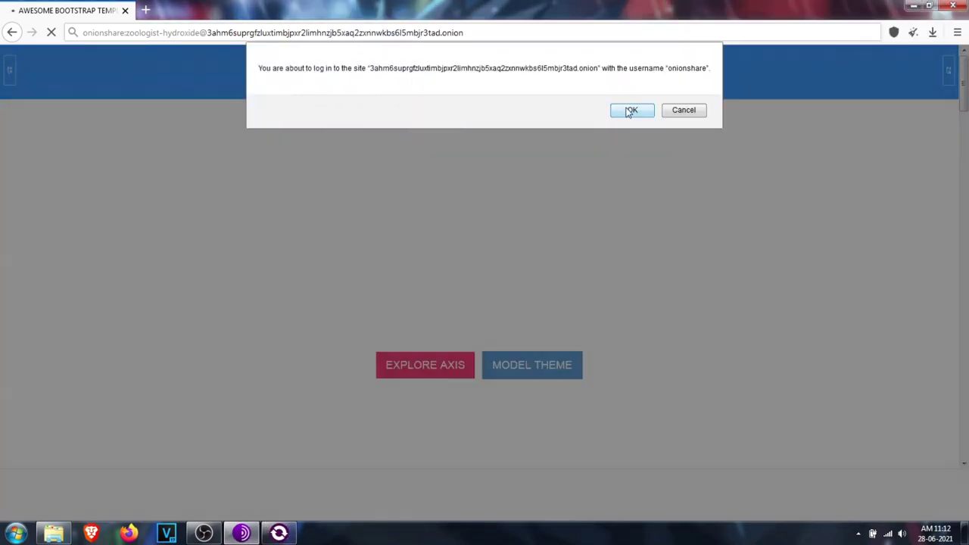
pyautogui.click(630, 111)
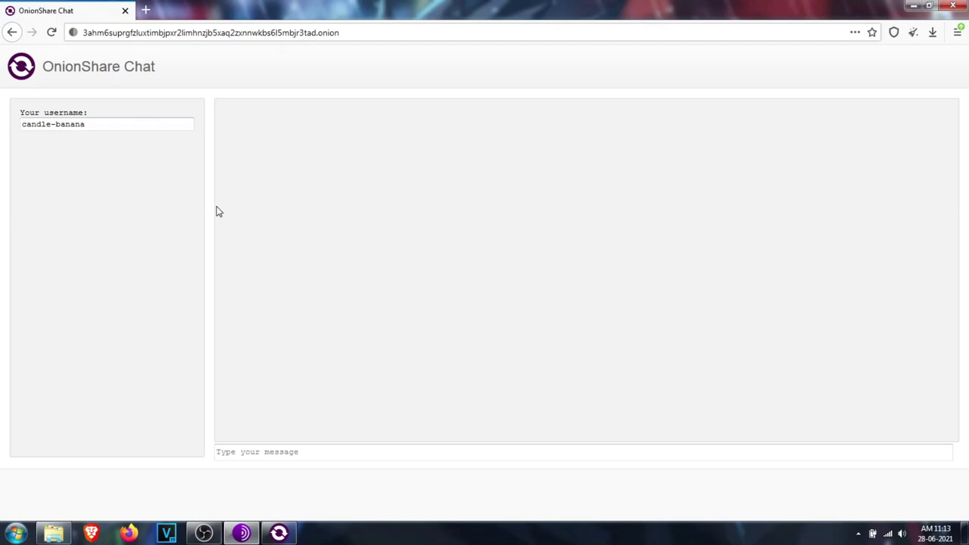
# Replace the generated chat username with a personal nickname and send the message "Hello World" in the chat room.
pyautogui.moveTo(94, 124); pyautogui.dragTo(22, 124)
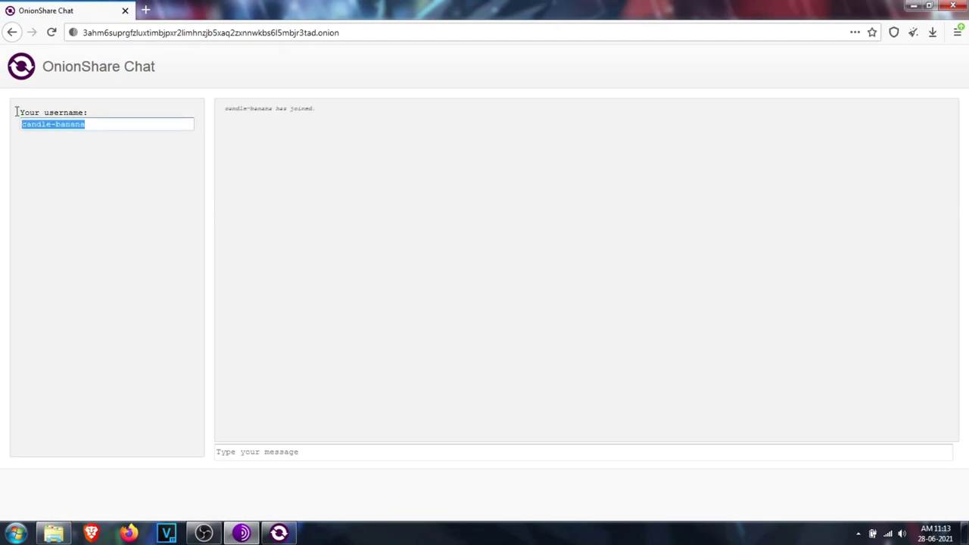
pyautogui.write('Devil Emox')
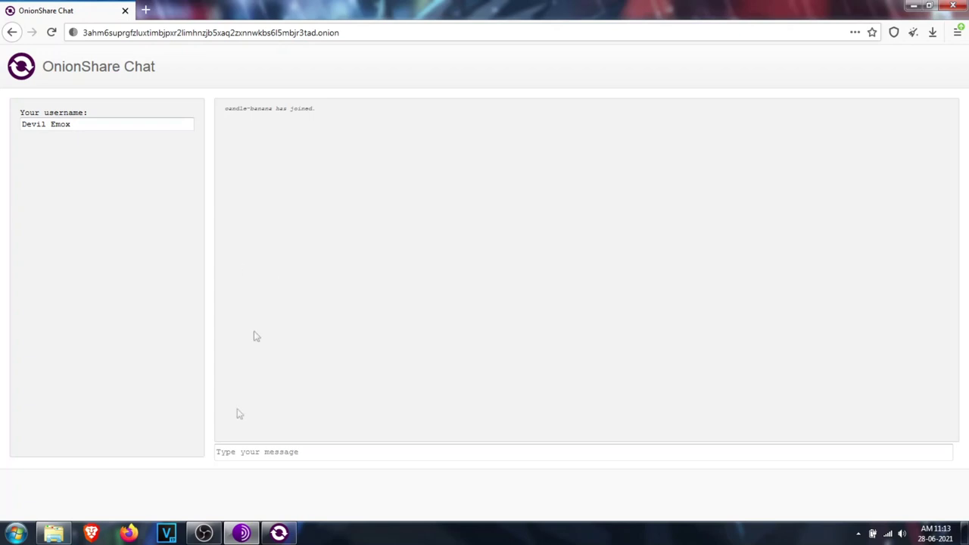
pyautogui.click(248, 448)
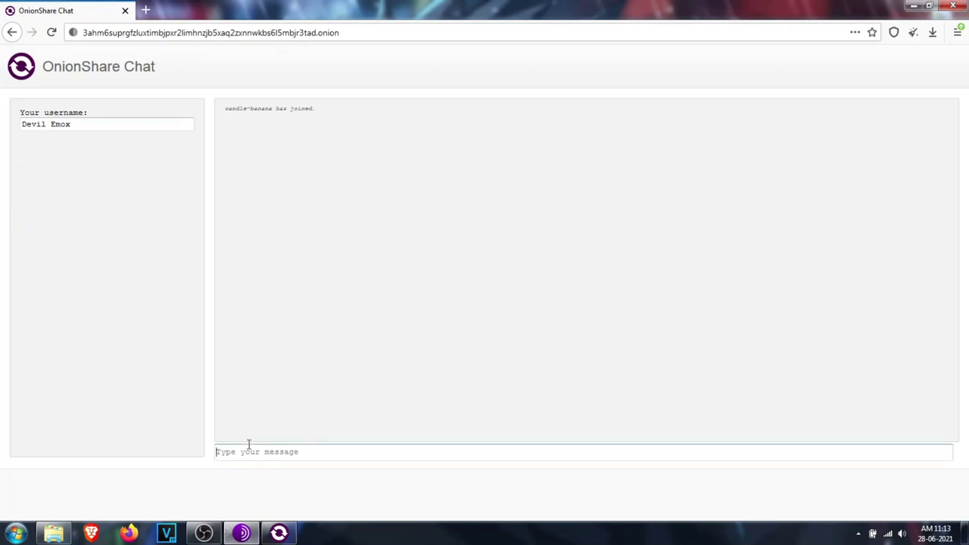
pyautogui.write('Hello World')
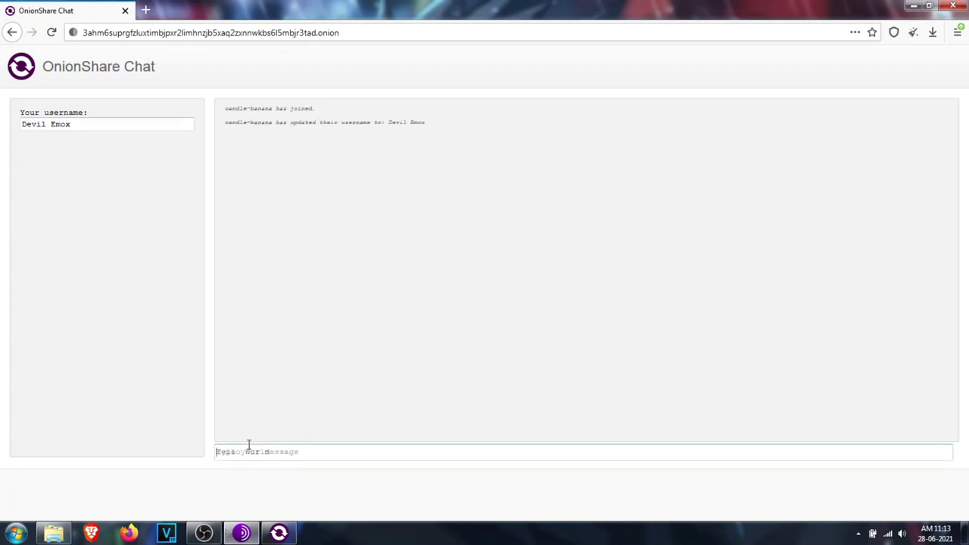
pyautogui.press('Return')
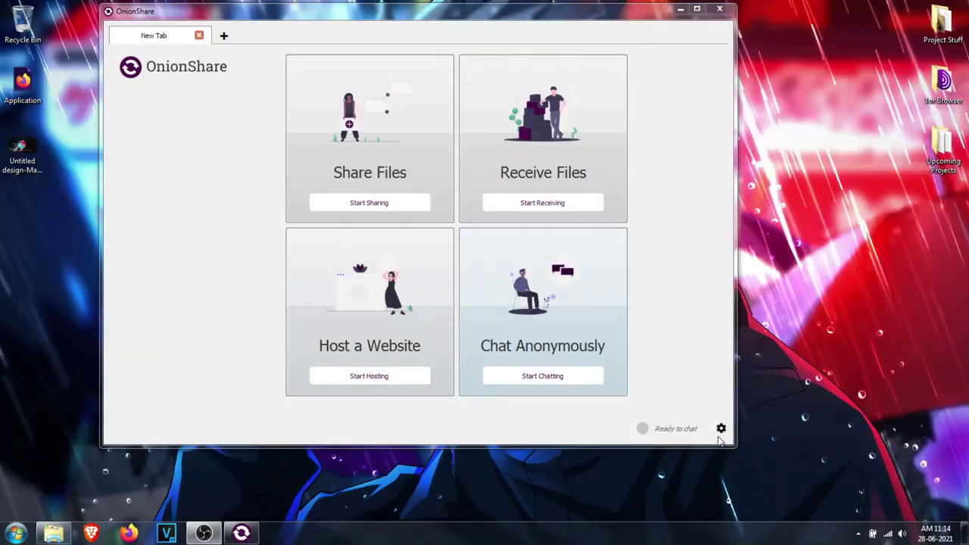
# Open the OnionShare settings and test the connection to Tor using the built-in Tor version without bridges.
pyautogui.click(720, 429)
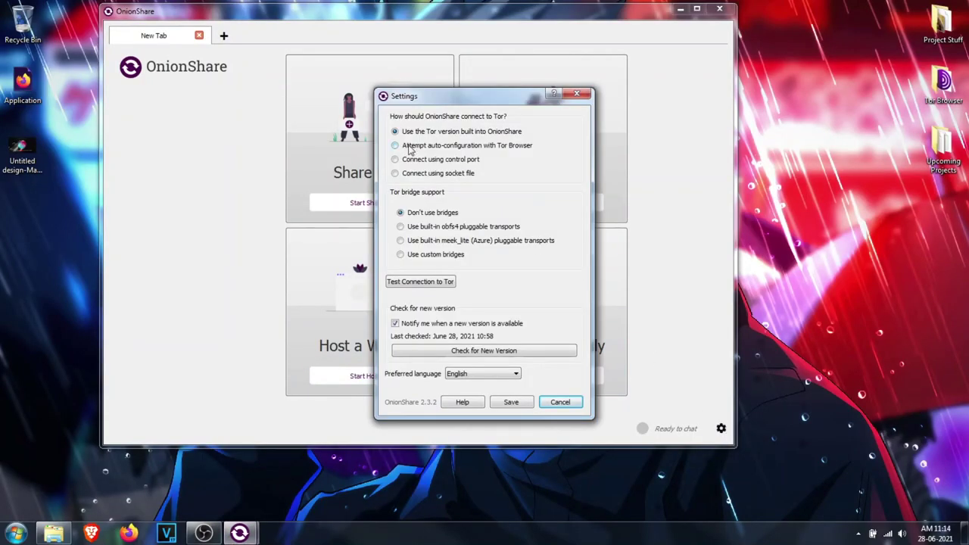
pyautogui.click(421, 282)
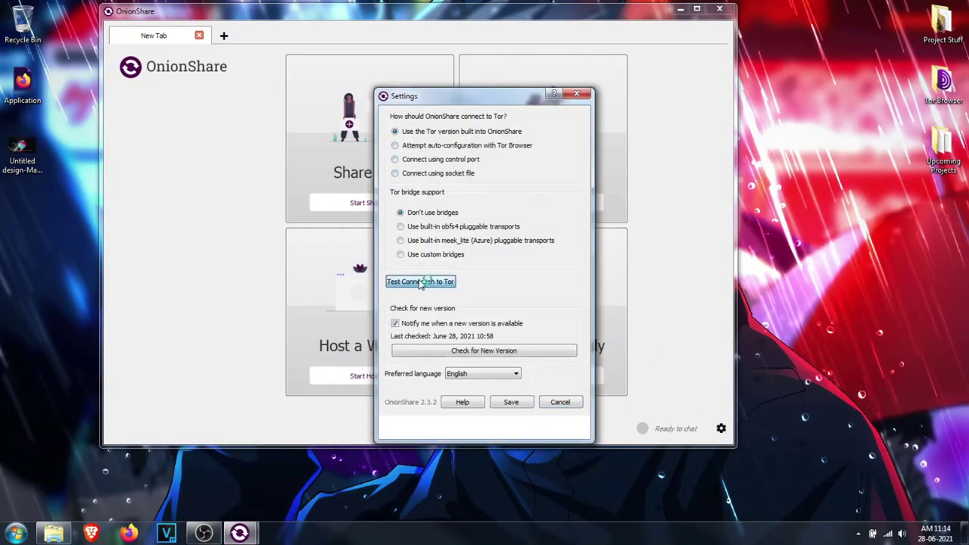